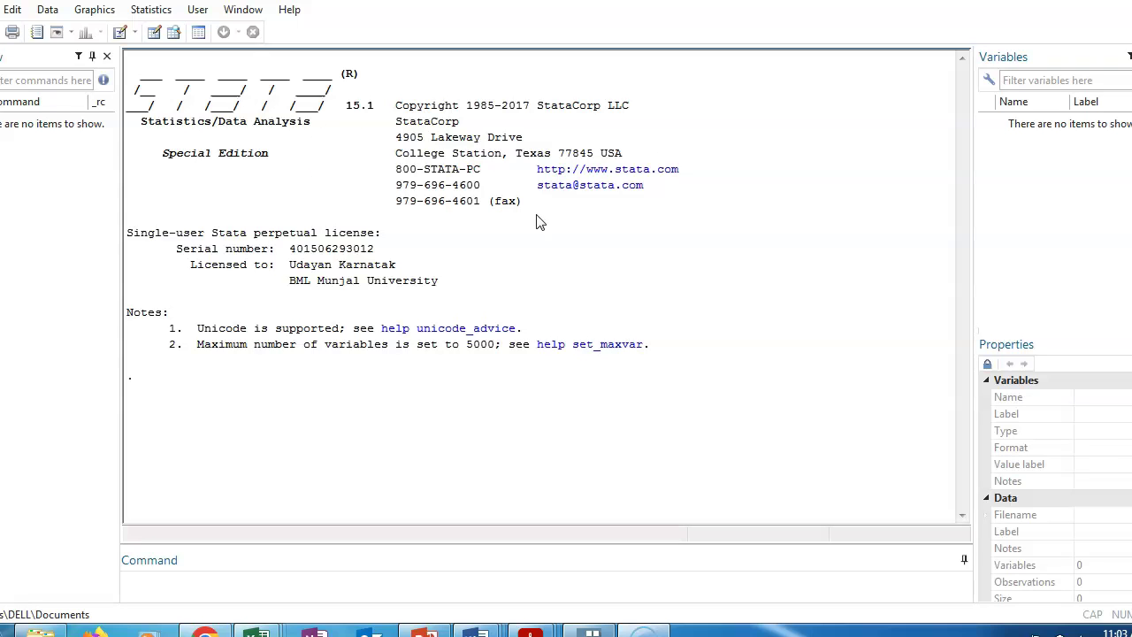
# Choose the workbook Pre IPO value data stata from the IPO Thesis folder as the Excel file to import
pyautogui.hotkey('alt', 'f')
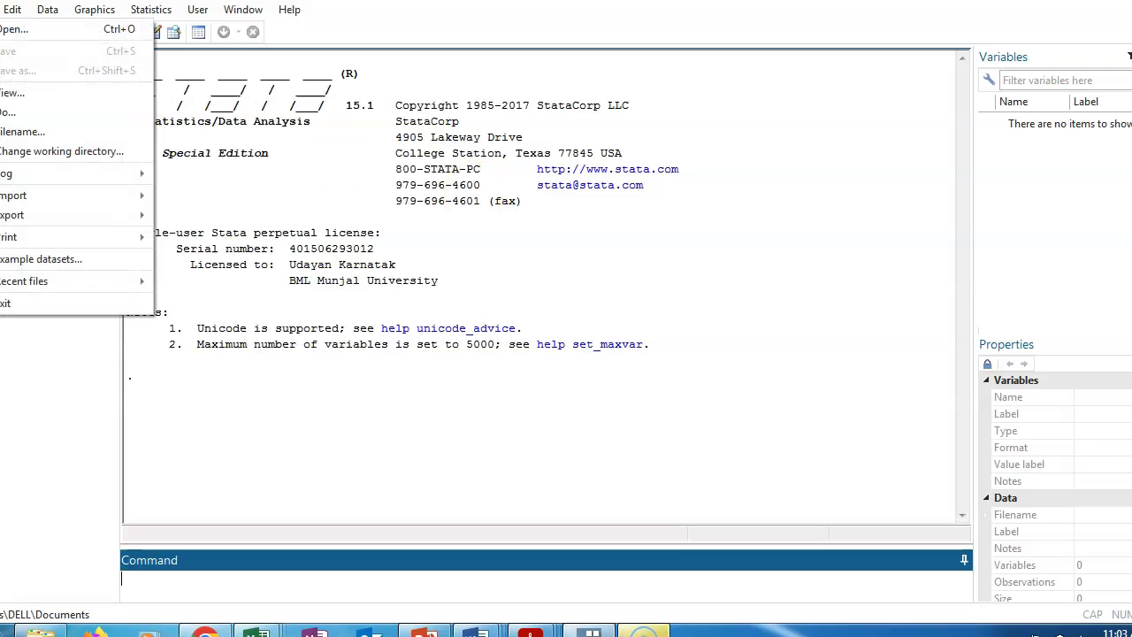
pyautogui.moveTo(77, 205)
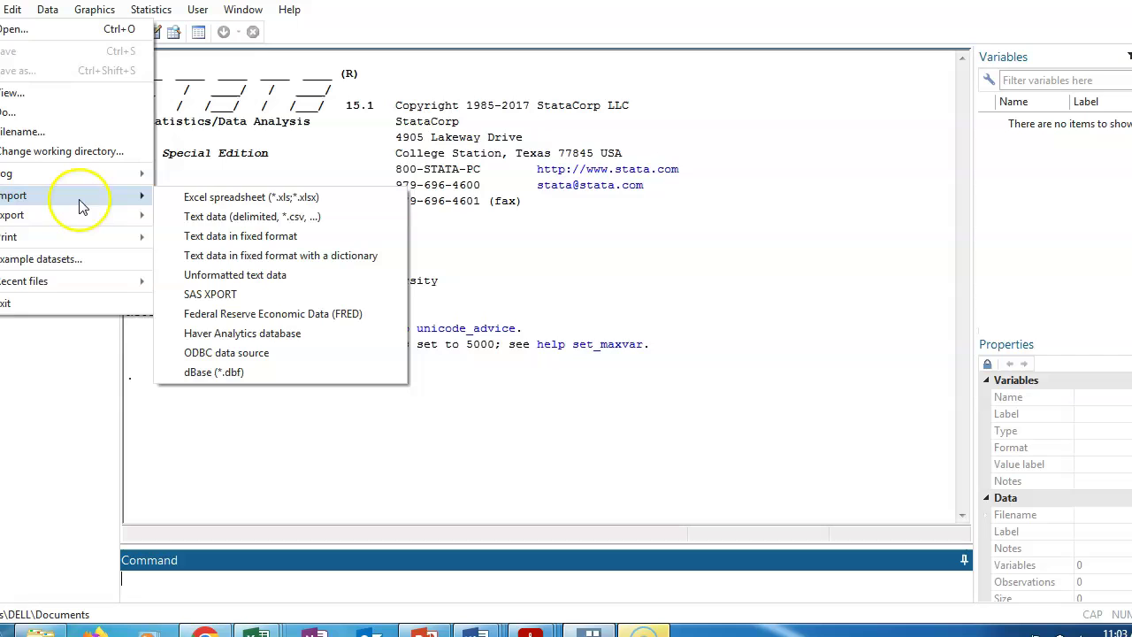
pyautogui.click(228, 191)
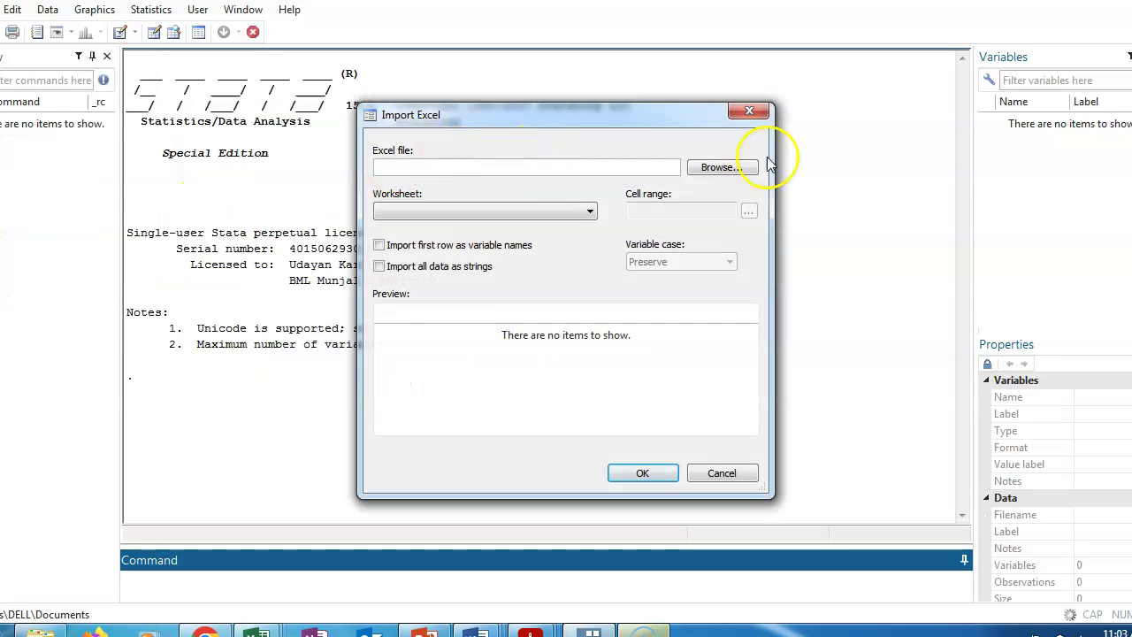
pyautogui.click(730, 172)
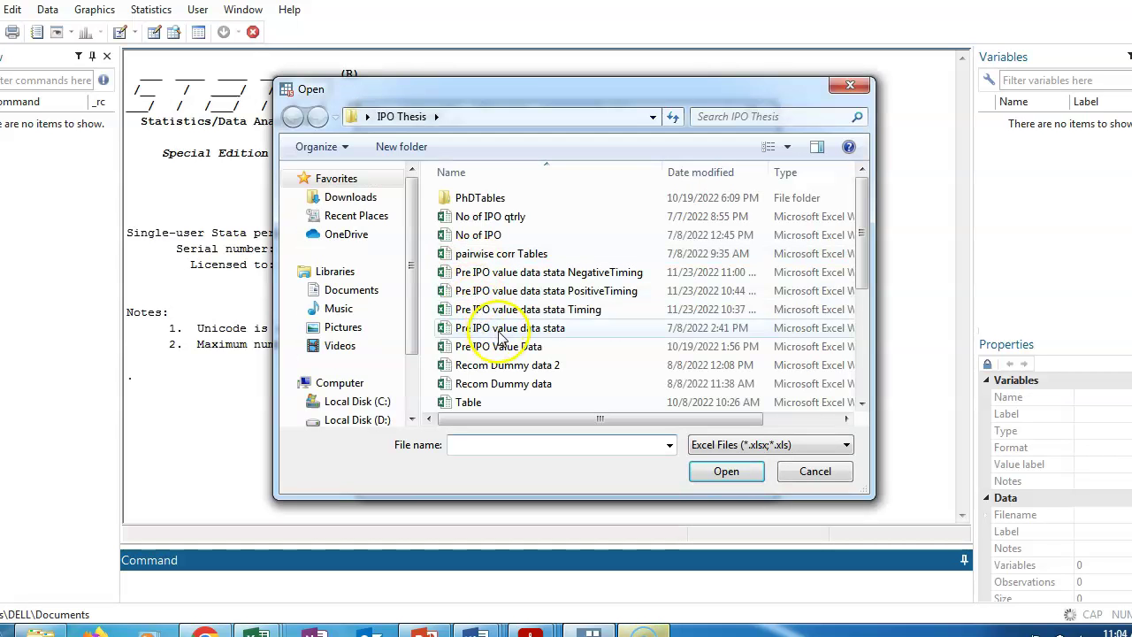
pyautogui.click(501, 331)
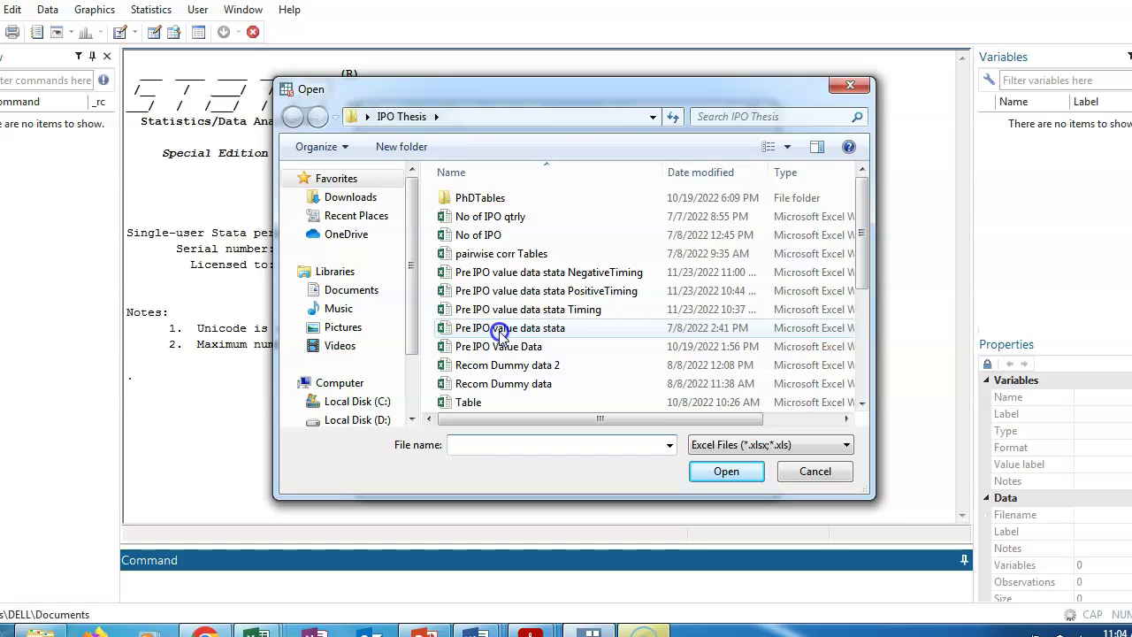
pyautogui.click(501, 331)
# Import Sheet1 of the workbook with its first row as variable names
pyautogui.click(380, 246)
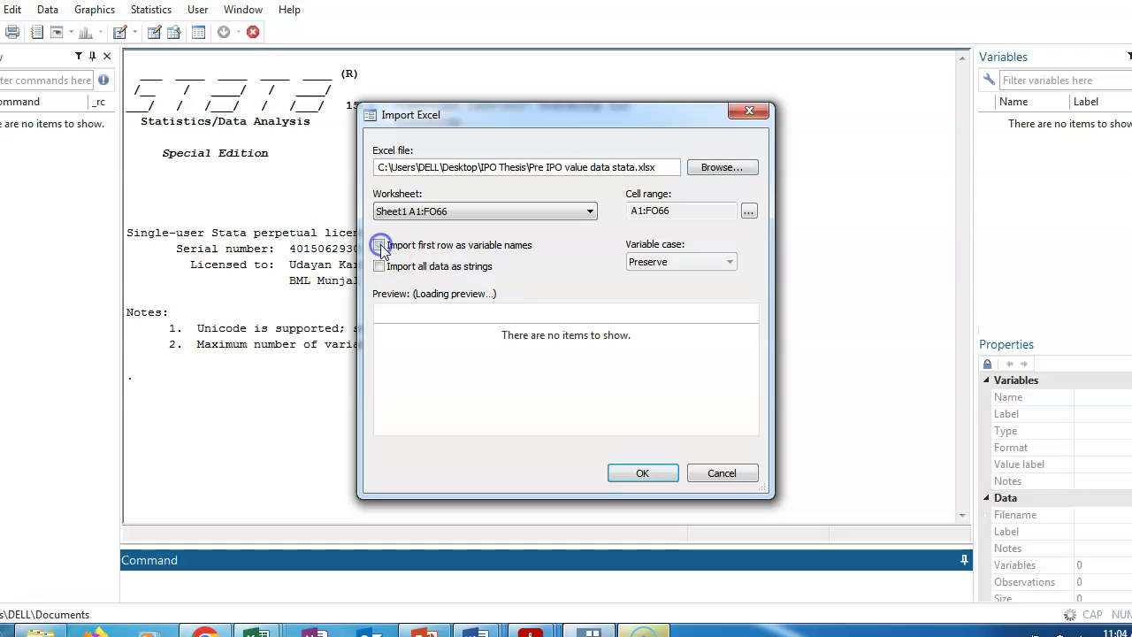
pyautogui.click(380, 246)
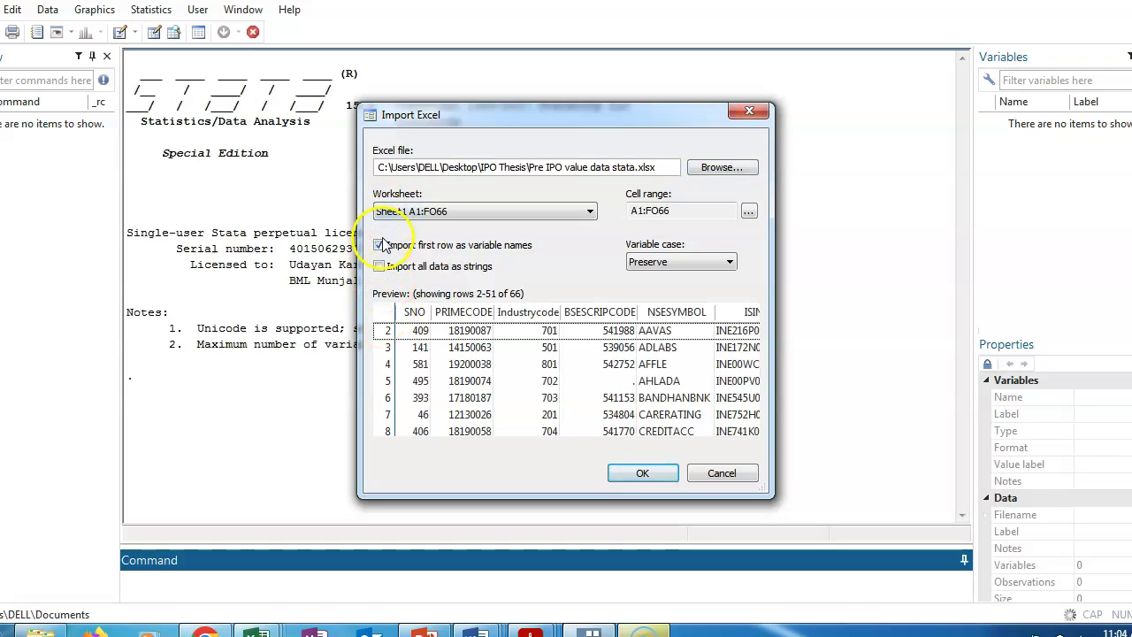
pyautogui.click(633, 472)
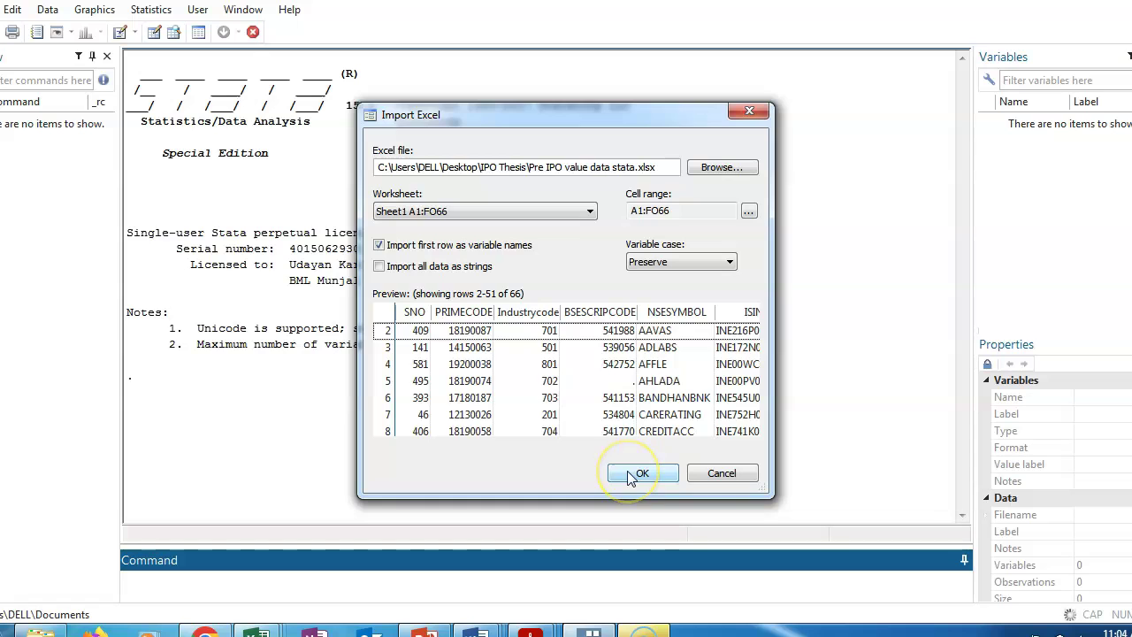
pyautogui.click(633, 476)
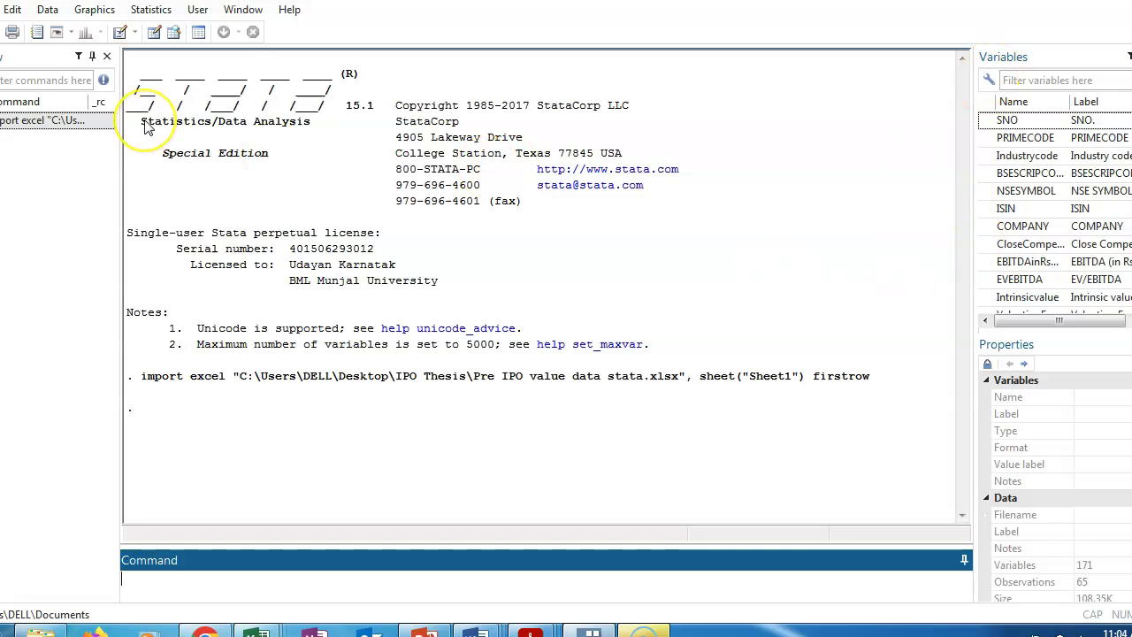
pyautogui.click(165, 18)
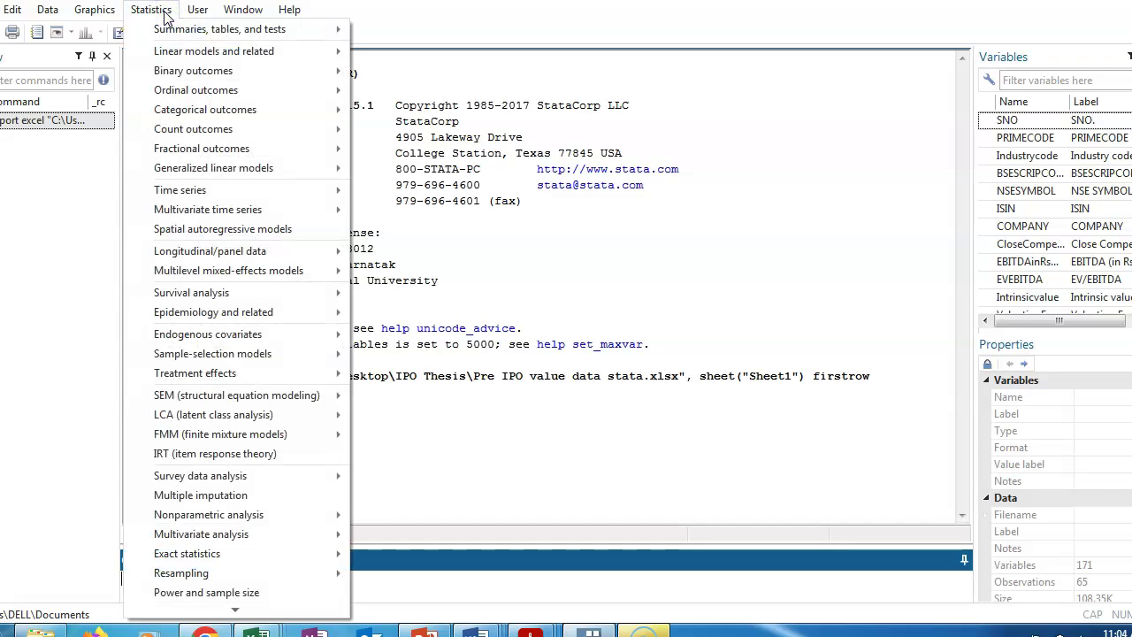
pyautogui.click(743, 235)
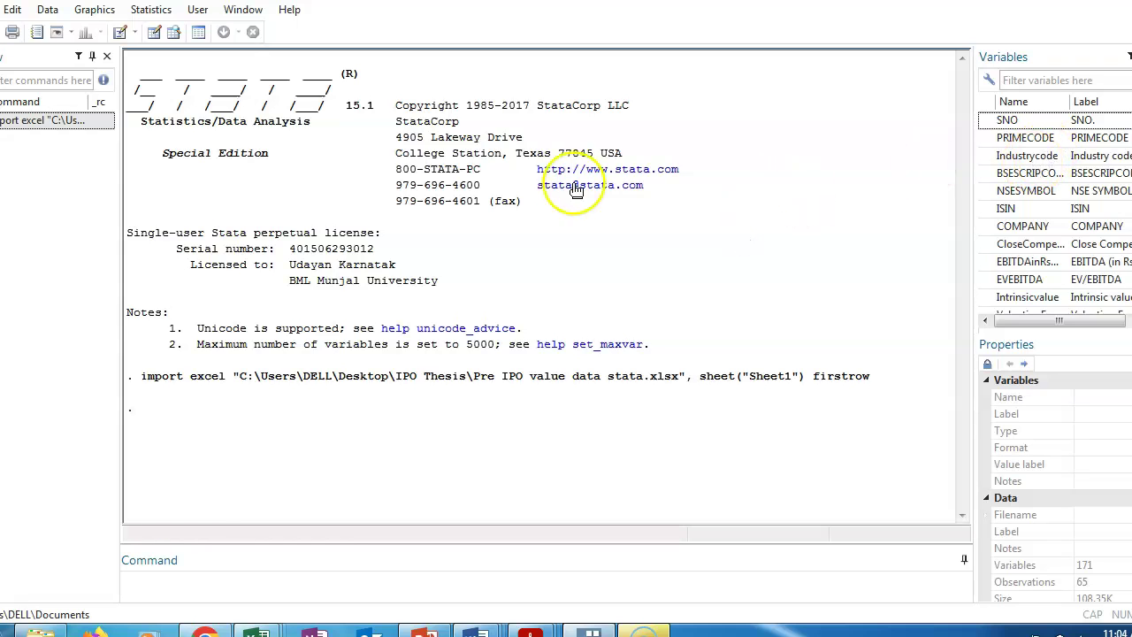
# Examine the imported dataset's columns across to STDRecomm in the Data Editor, and return to the main results window
pyautogui.click(156, 33)
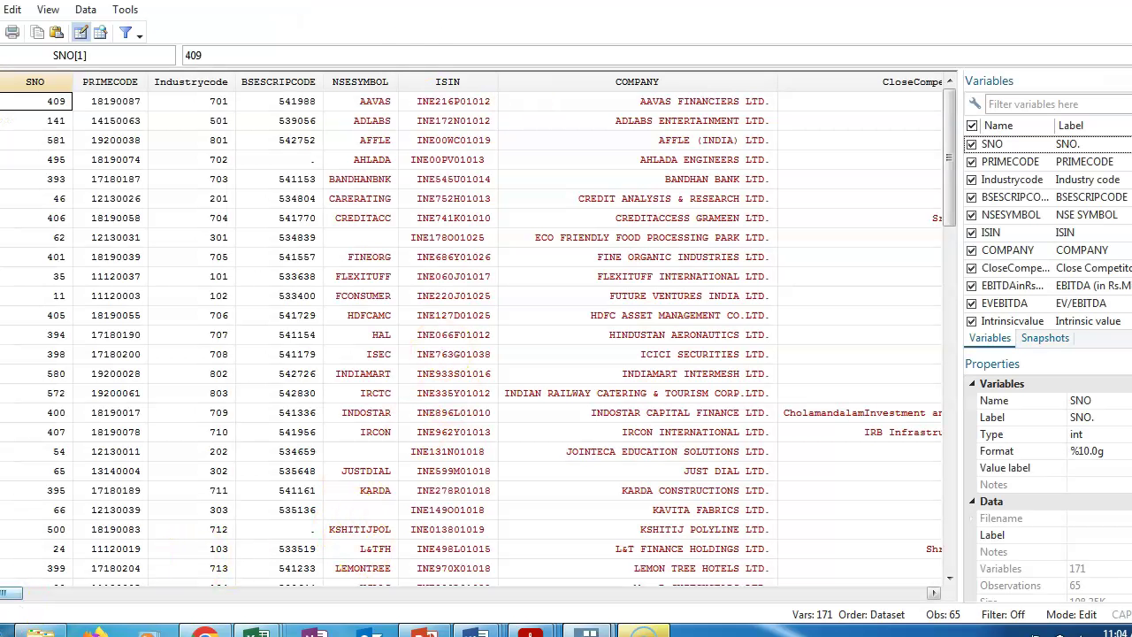
pyautogui.moveTo(9, 598); pyautogui.dragTo(51, 595)
pyautogui.hscroll(8, 477, 336)
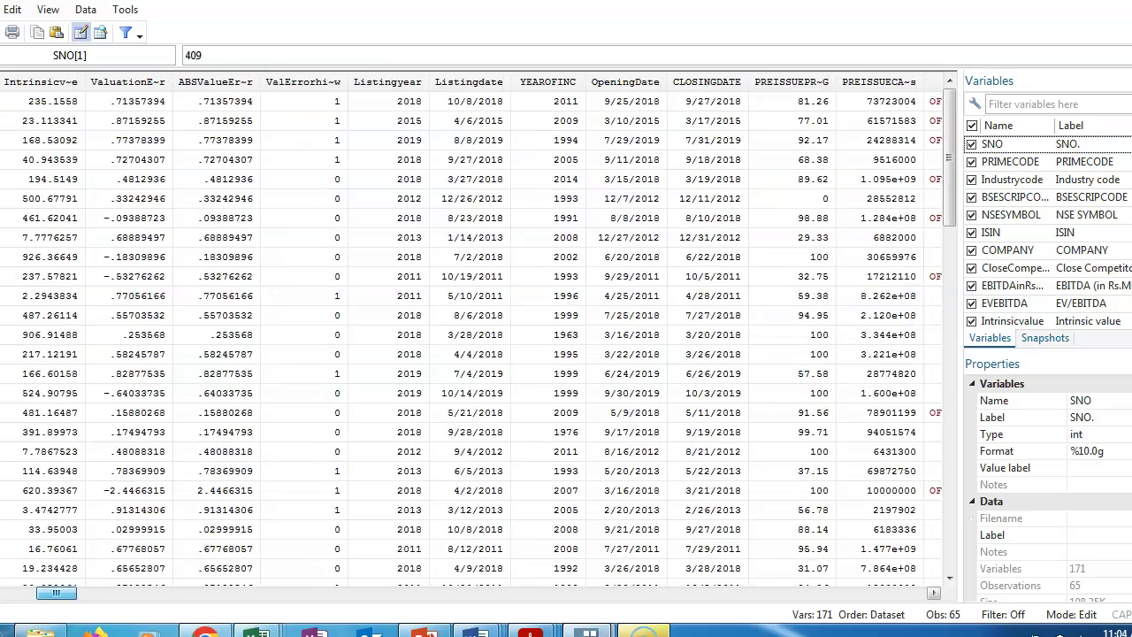
pyautogui.moveTo(76, 592); pyautogui.dragTo(283, 535)
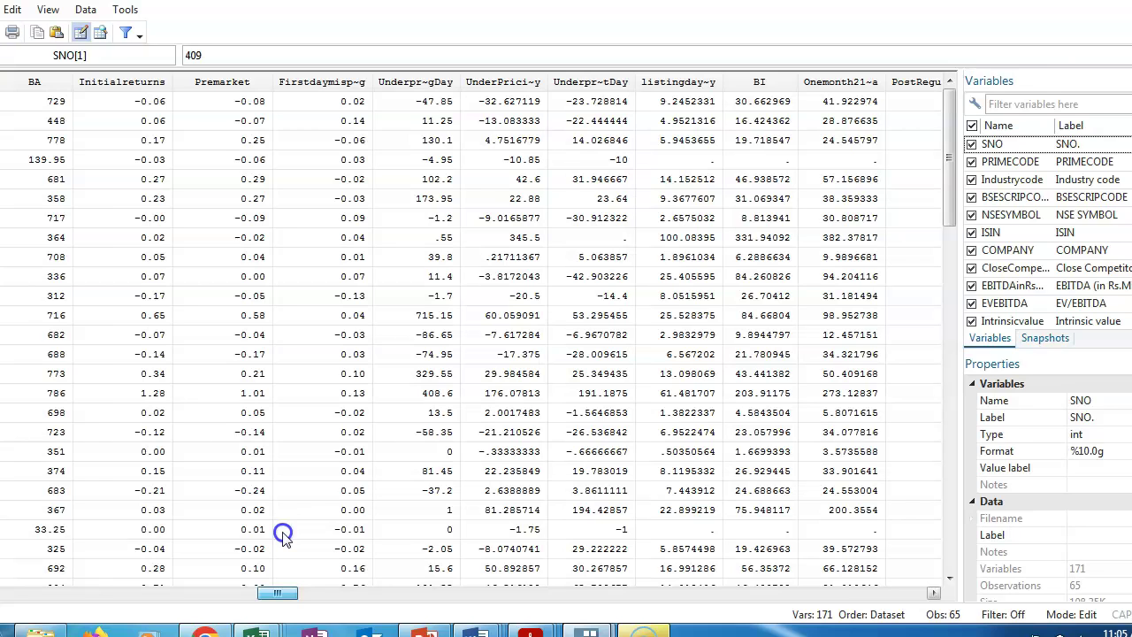
pyautogui.moveTo(283, 535); pyautogui.dragTo(522, 501)
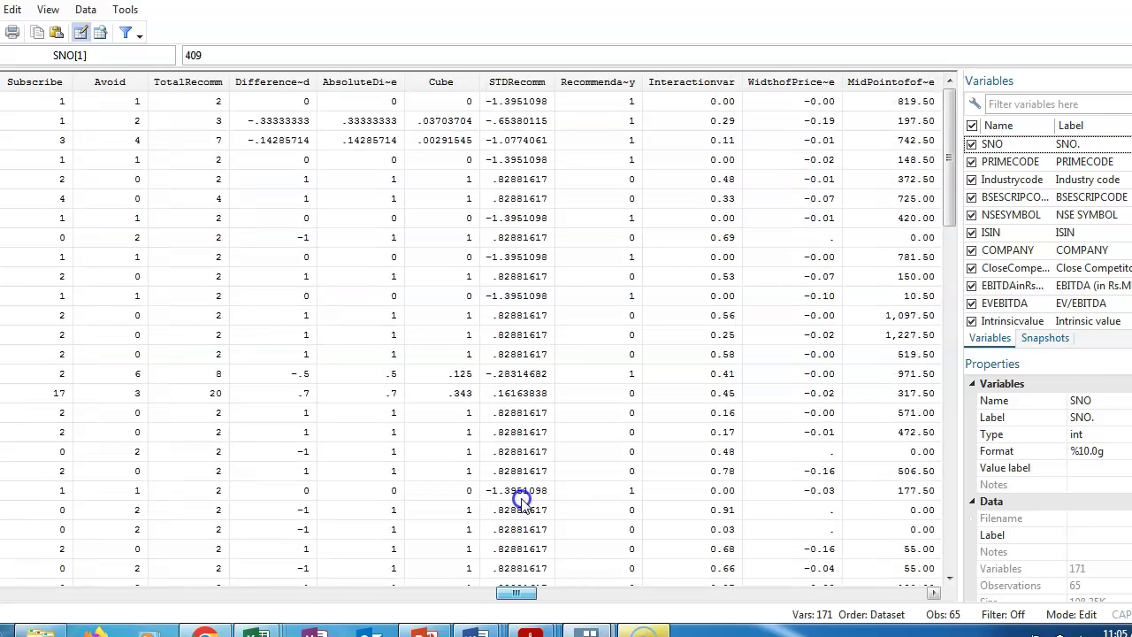
pyautogui.click(518, 82)
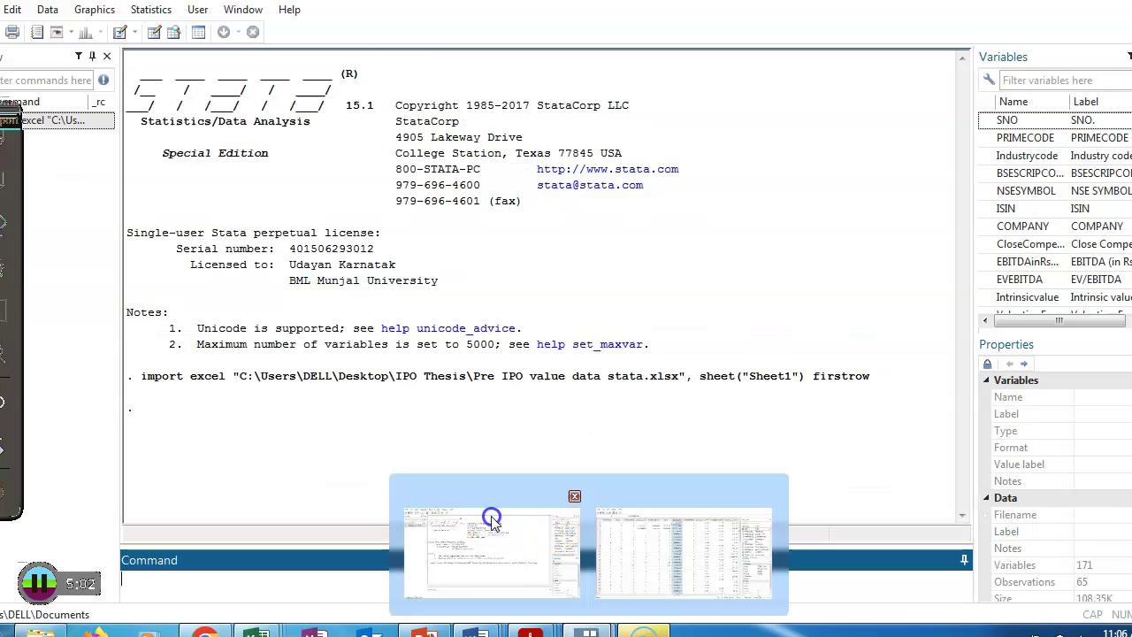
pyautogui.click(497, 518)
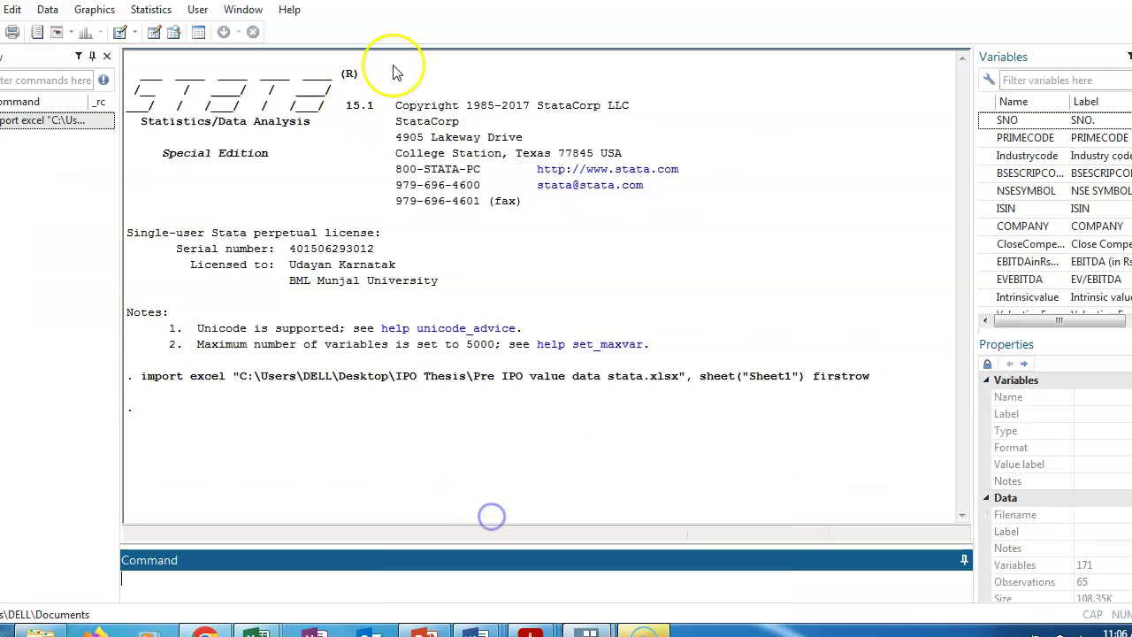
# Start a linear regression with Premarket as the dependent variable
pyautogui.click(148, 10)
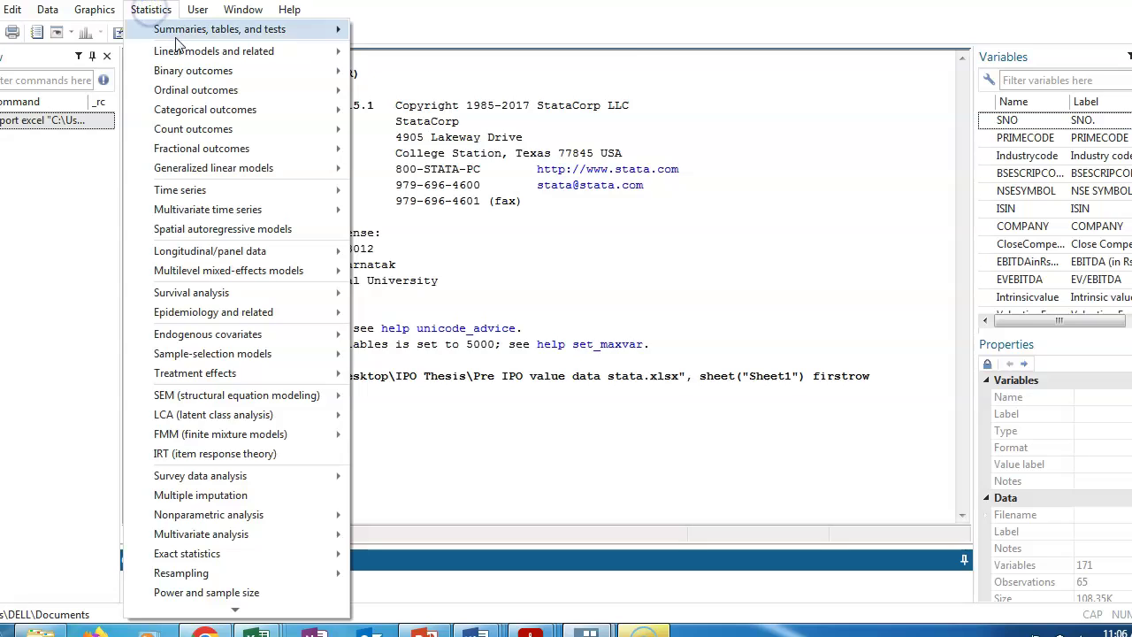
pyautogui.moveTo(184, 40)
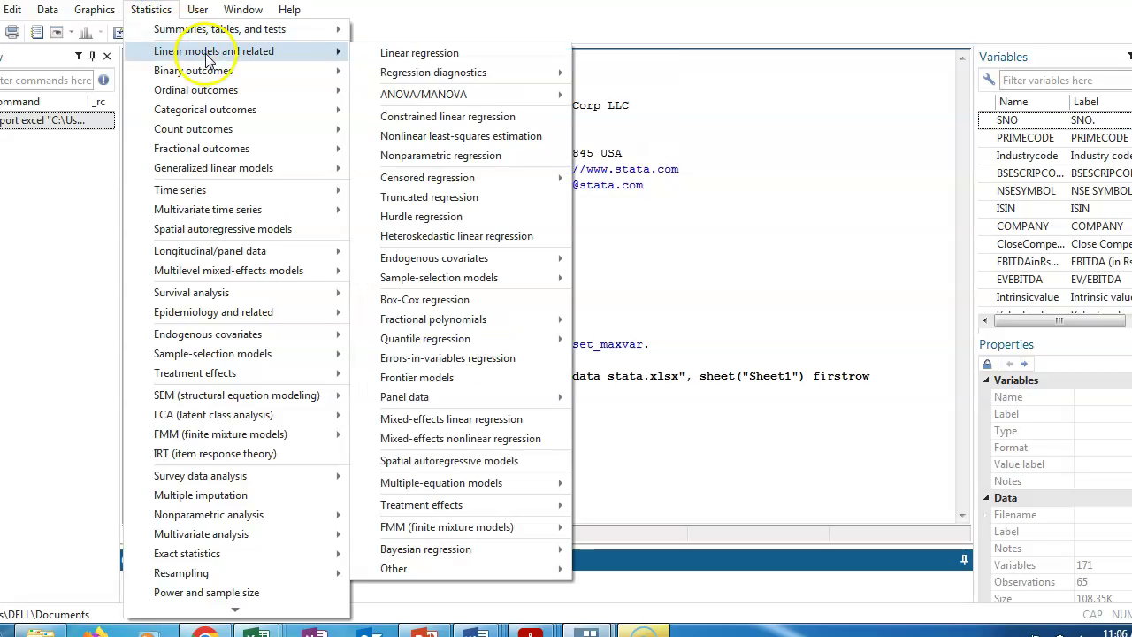
pyautogui.click(398, 44)
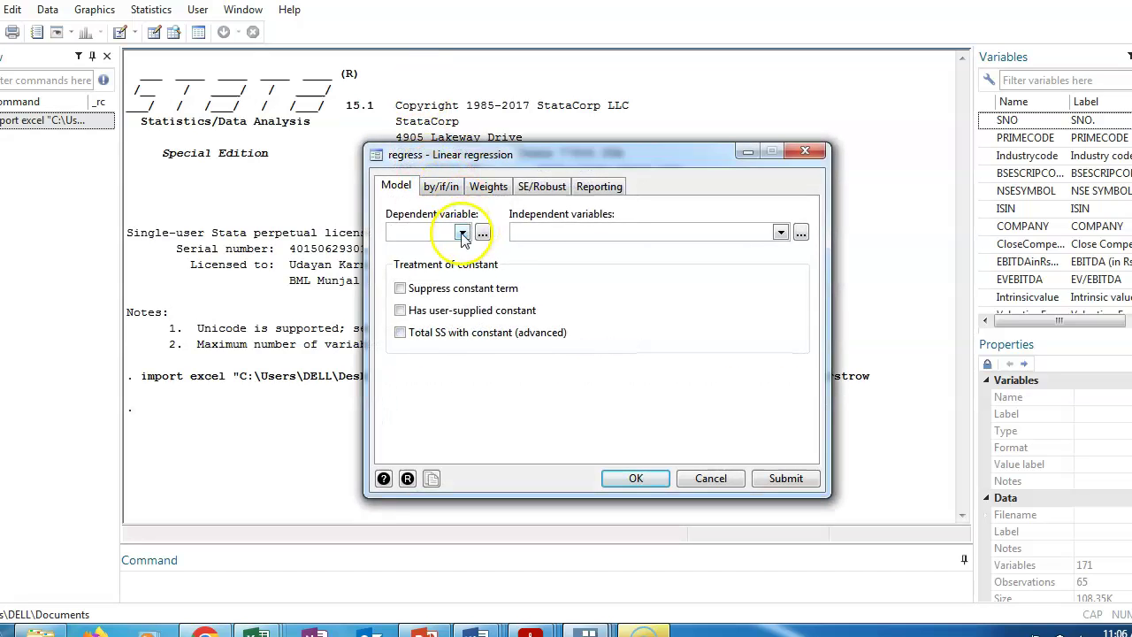
pyautogui.click(462, 234)
pyautogui.moveTo(464, 292); pyautogui.dragTo(463, 292)
pyautogui.click(412, 314)
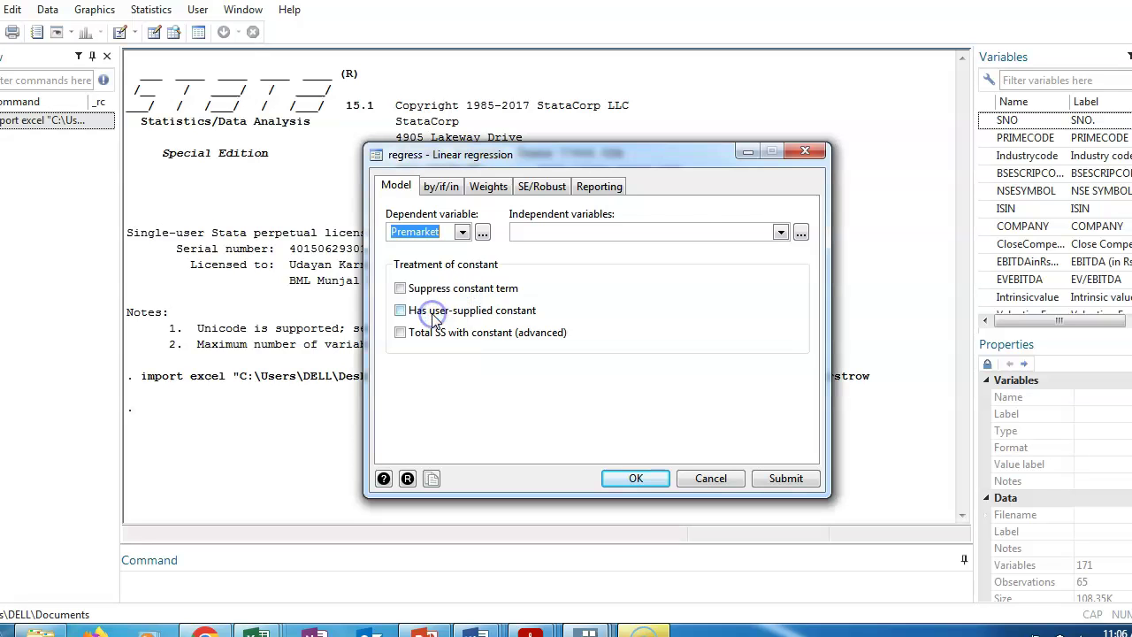
# Add SDRecom as the first independent variable of the regression
pyautogui.click(781, 233)
pyautogui.moveTo(782, 264); pyautogui.dragTo(789, 332)
pyautogui.click(593, 331)
# Add UnderwriterRankDummy, TechnologyDummy, VentureCapitalDummy and SmallFirmDummy as further independent variables
pyautogui.click(781, 232)
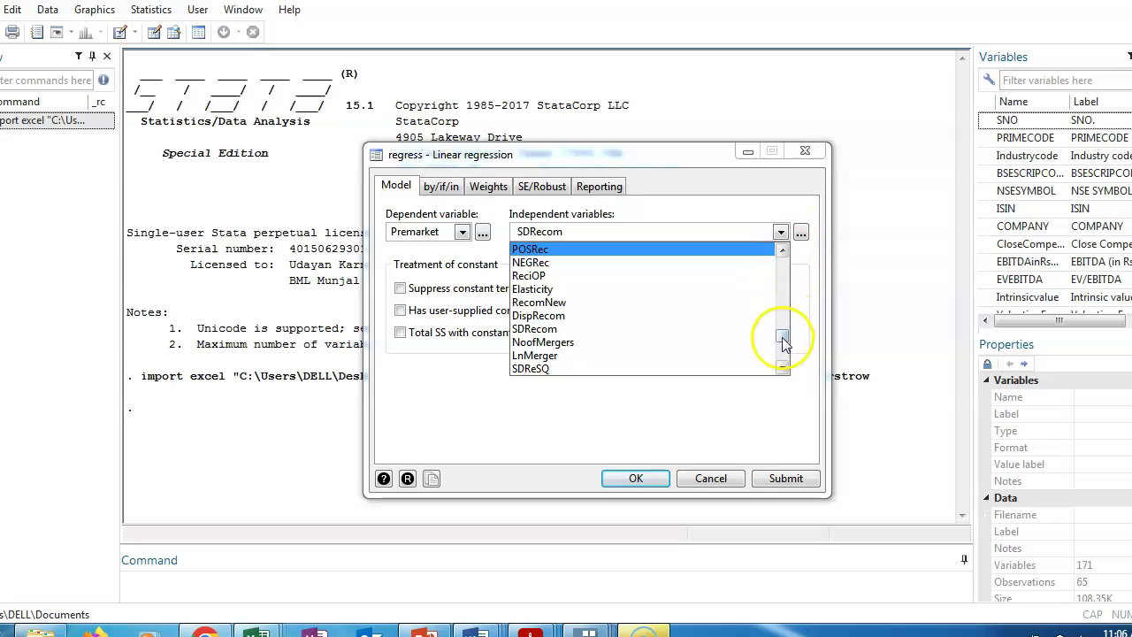
pyautogui.click(783, 249)
pyautogui.moveTo(783, 249); pyautogui.dragTo(783, 248)
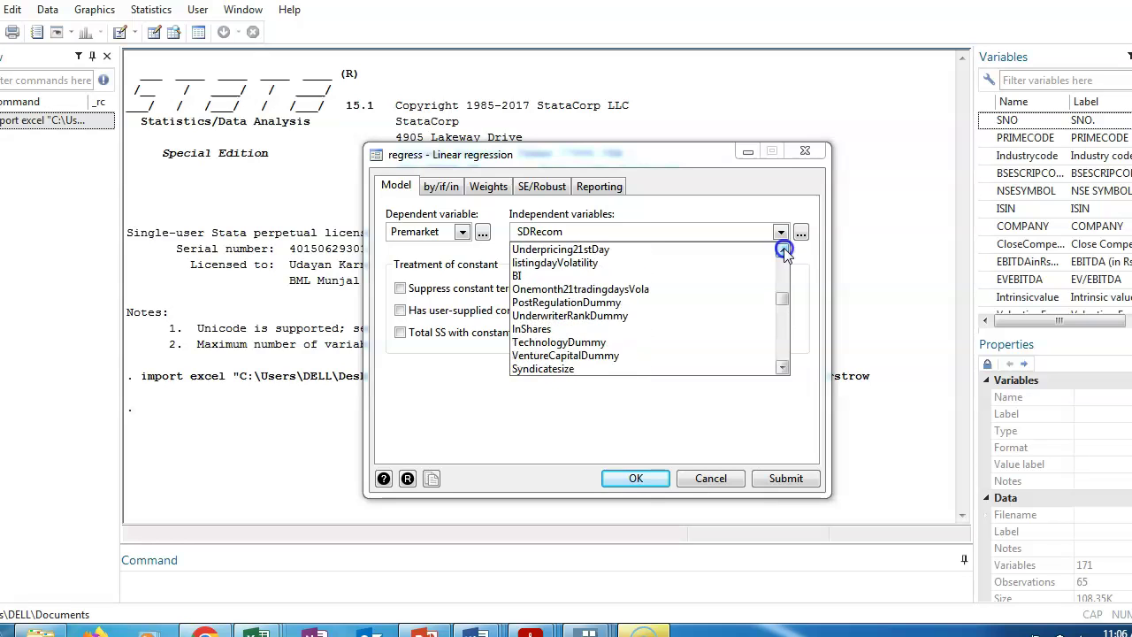
pyautogui.click(634, 316)
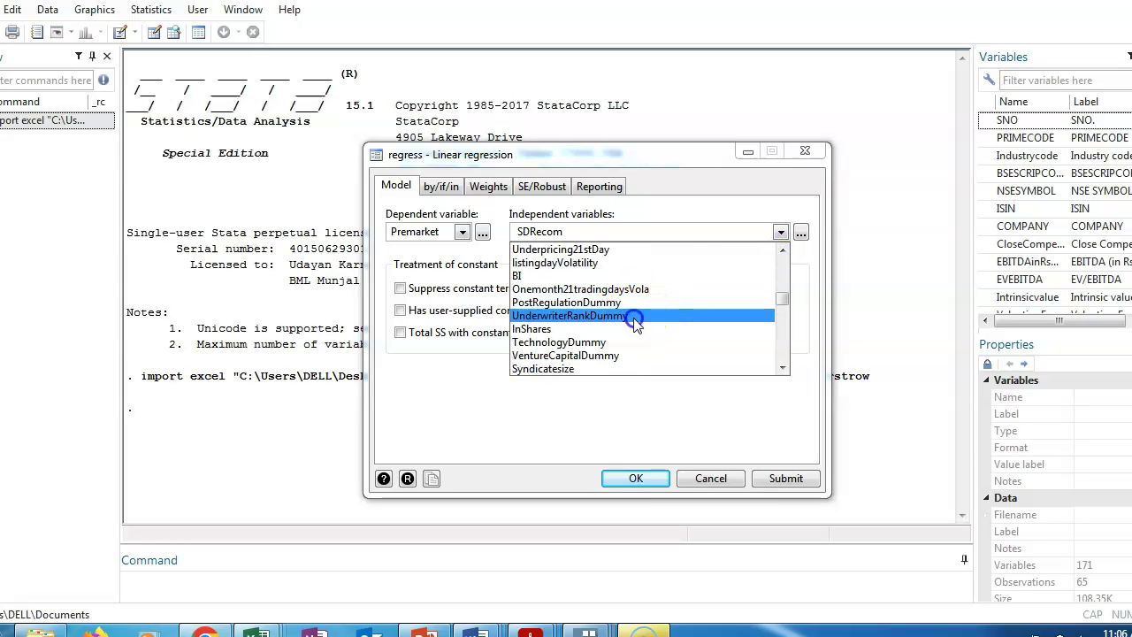
pyautogui.click(630, 342)
pyautogui.click(628, 356)
pyautogui.moveTo(783, 368); pyautogui.dragTo(782, 368)
pyautogui.click(674, 370)
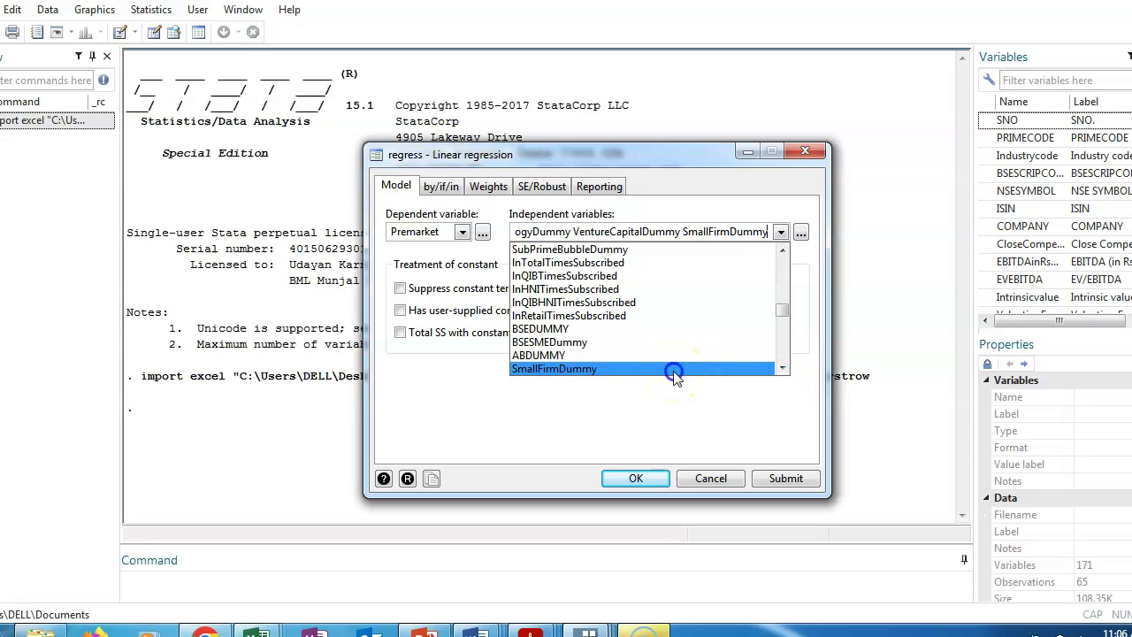
pyautogui.click(501, 445)
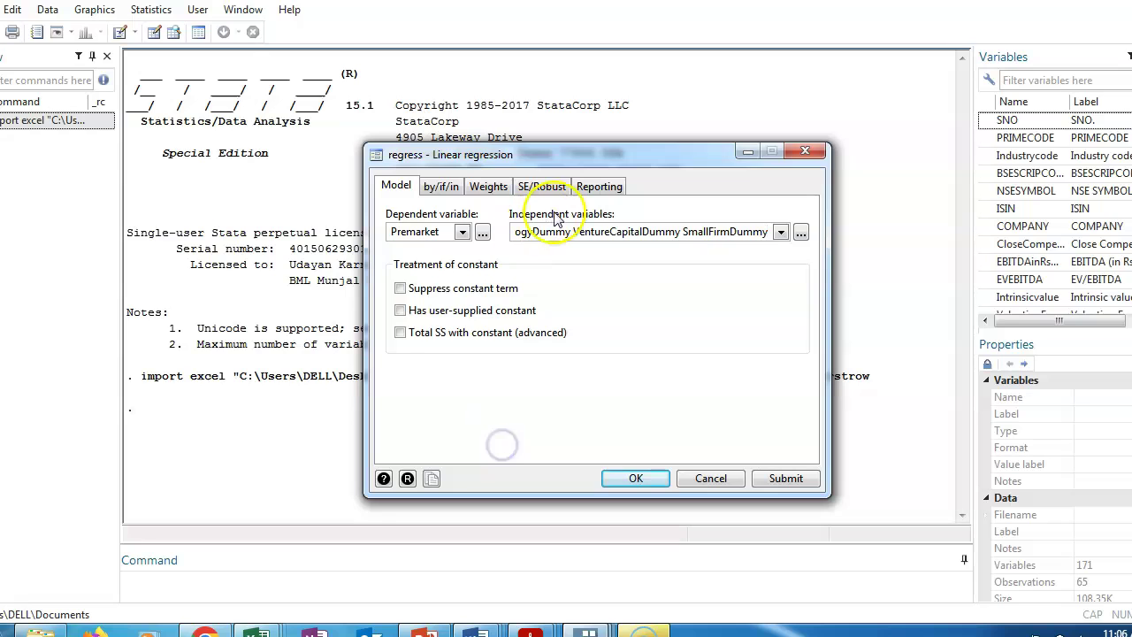
# Set the standard error type to Robust and run the regression
pyautogui.click(542, 188)
pyautogui.click(405, 266)
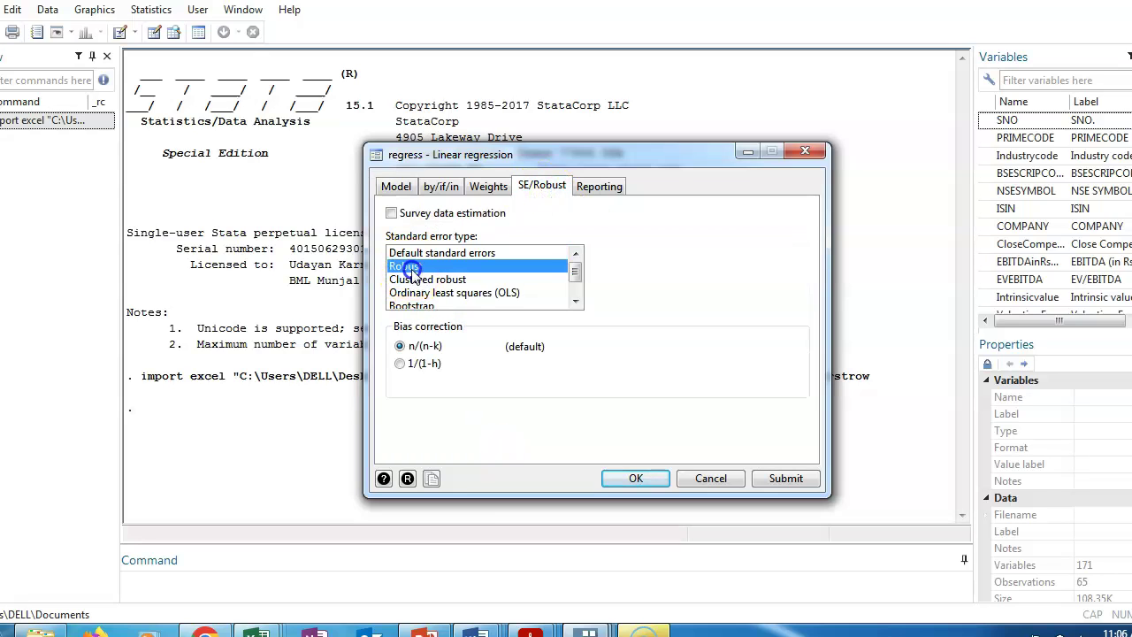
pyautogui.click(647, 482)
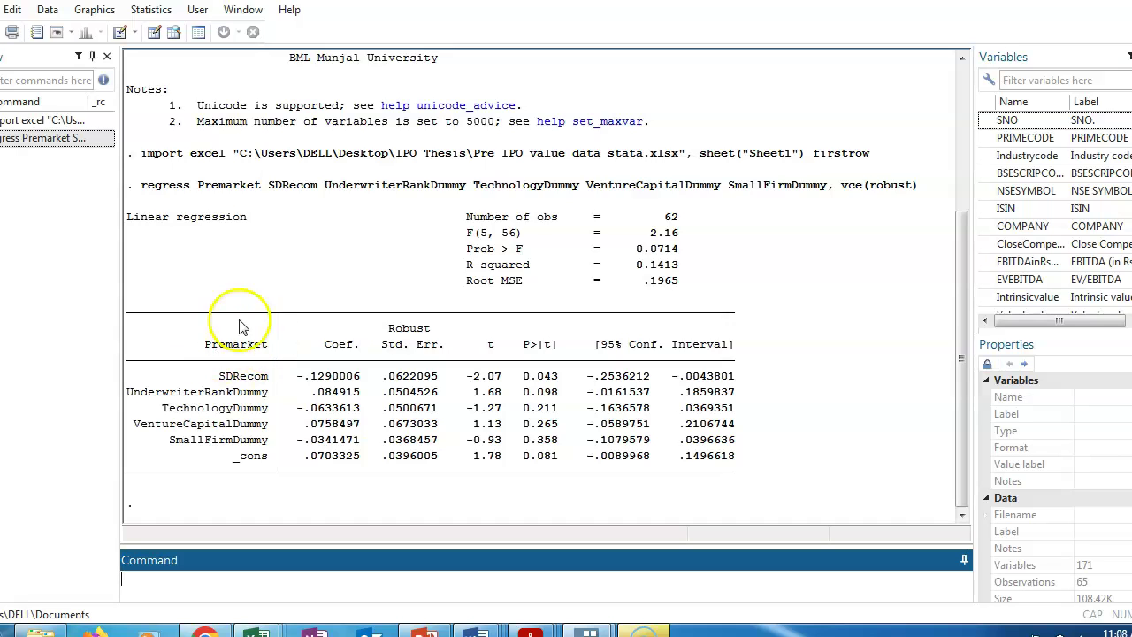
pyautogui.click(358, 371)
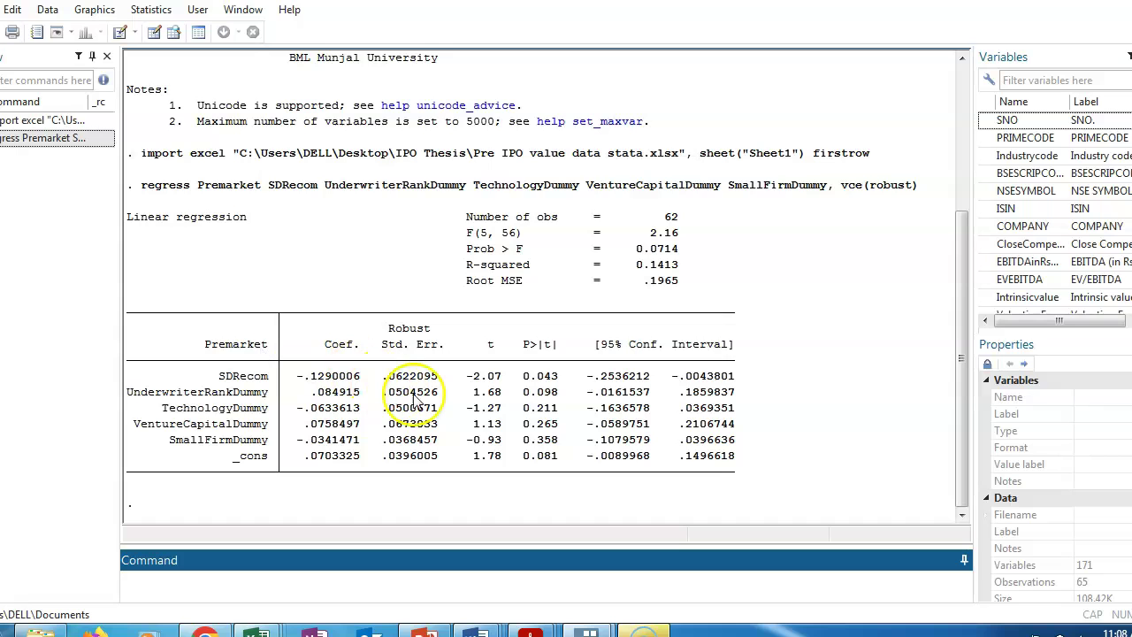
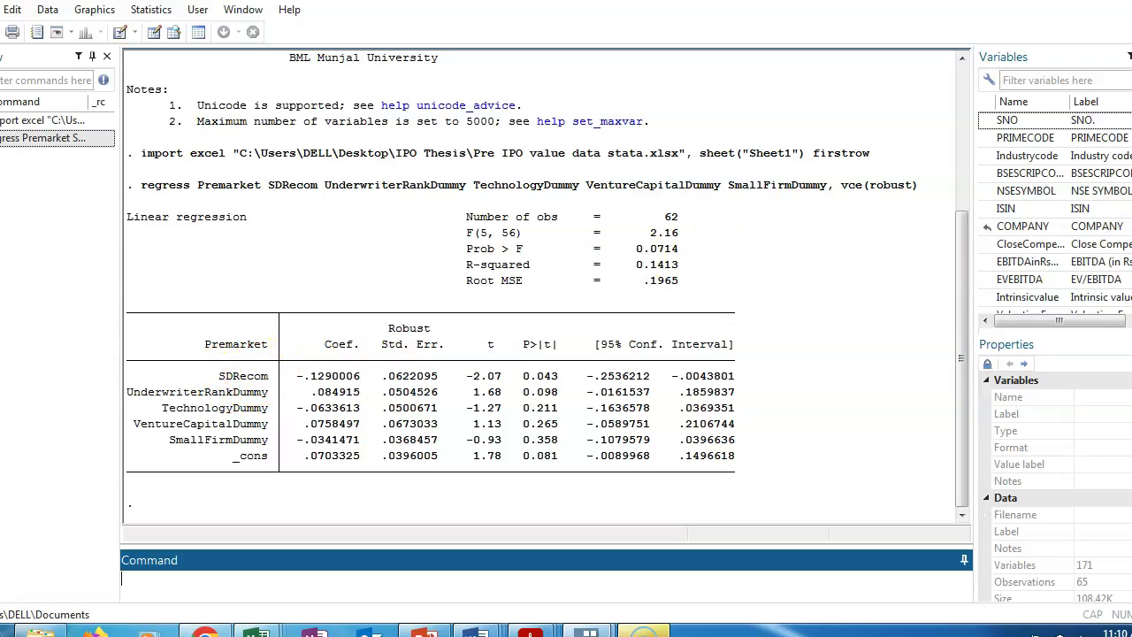
pyautogui.scroll(-2, 1052, 213)
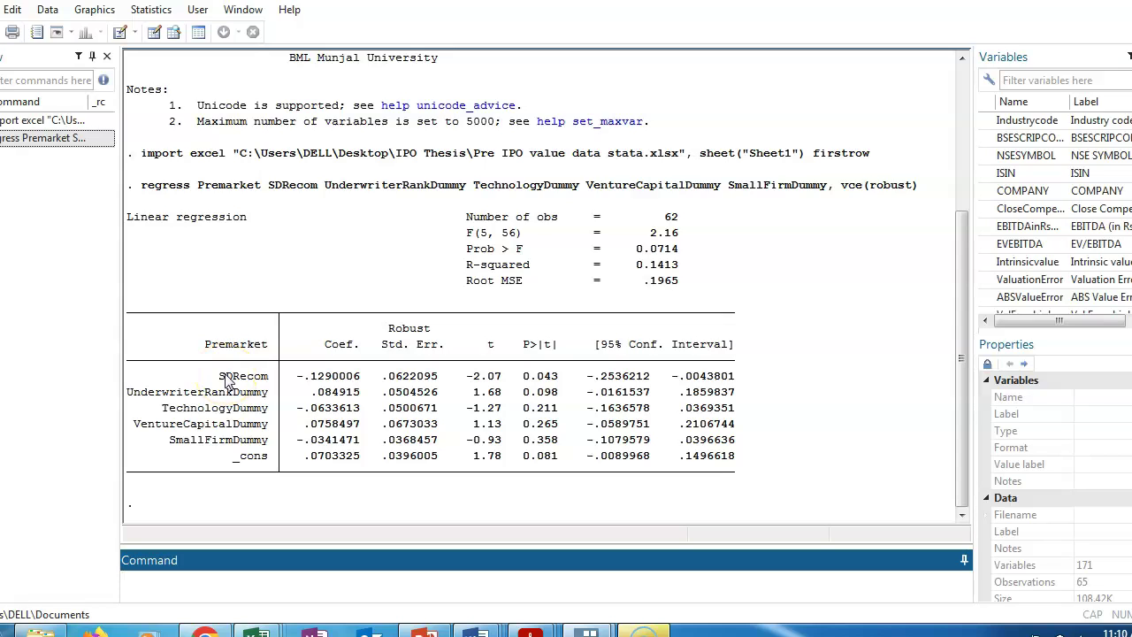
# Copy the executed regress Premarket command, including vce(robust), from the results output into the command line
pyautogui.click(197, 584)
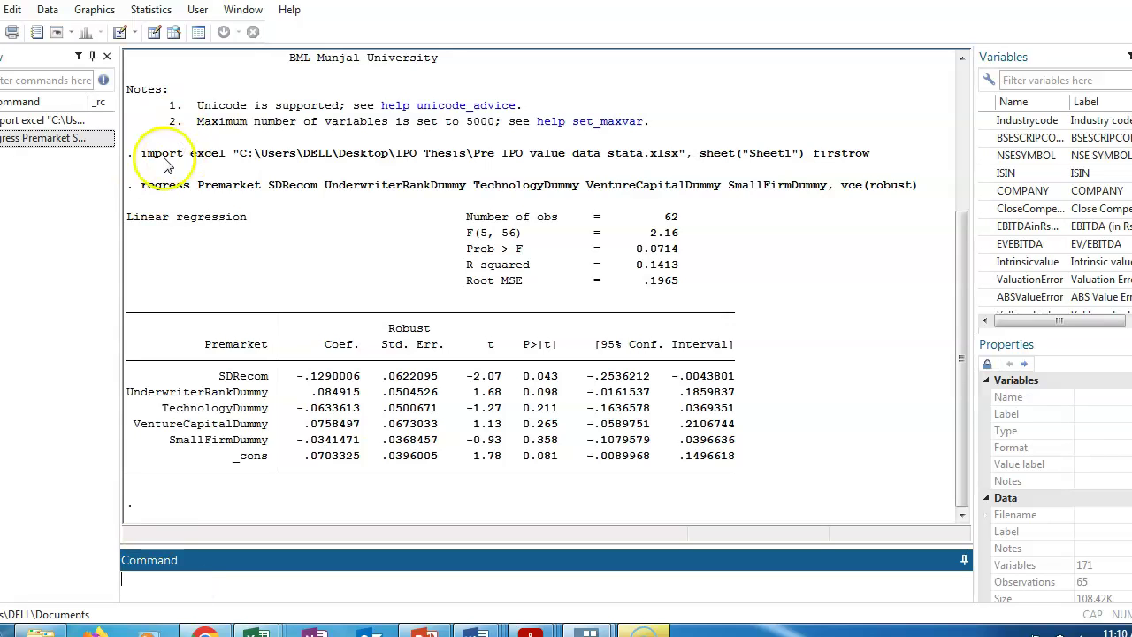
pyautogui.moveTo(128, 185); pyautogui.dragTo(139, 184)
pyautogui.moveTo(414, 168); pyautogui.dragTo(909, 188)
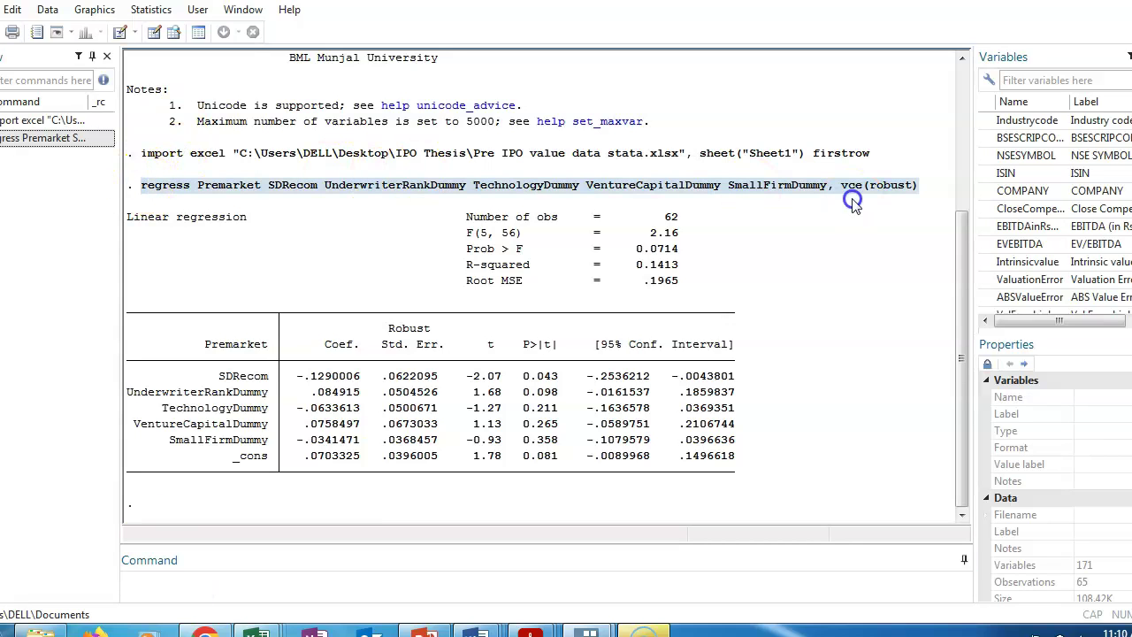
pyautogui.rightClick(902, 189)
pyautogui.click(943, 198)
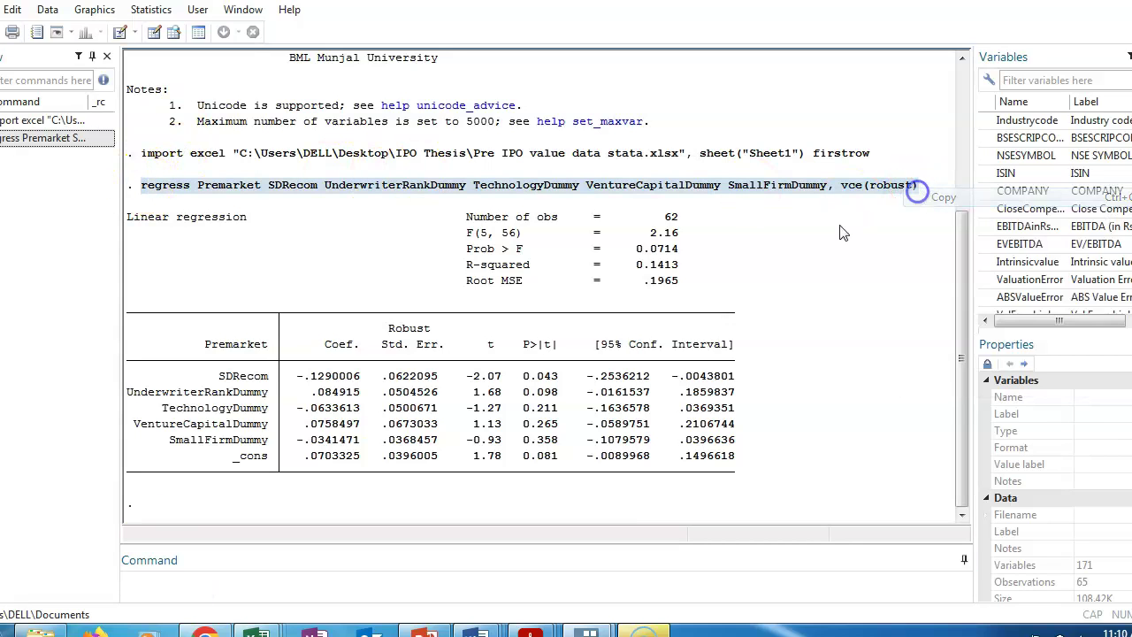
pyautogui.click(372, 576)
pyautogui.hotkey('ctrl', 'v')
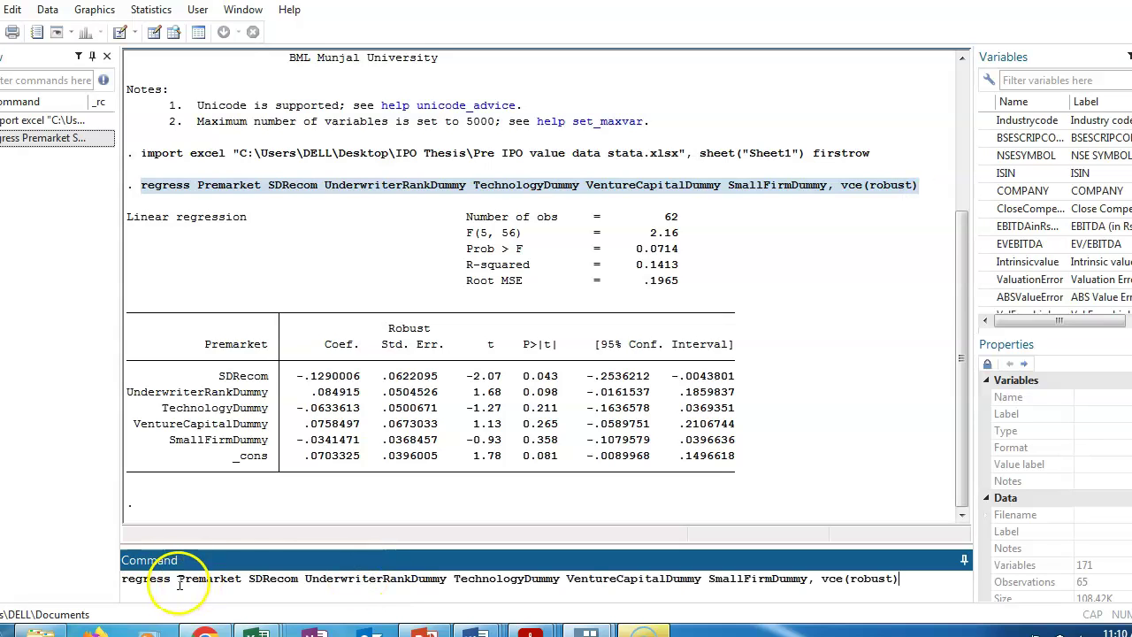
# Change the pasted command to regress SDRecom on ValuationError and the four control dummies with vce(robust), dropping Premarket, and run it
pyautogui.moveTo(180, 578); pyautogui.dragTo(239, 578)
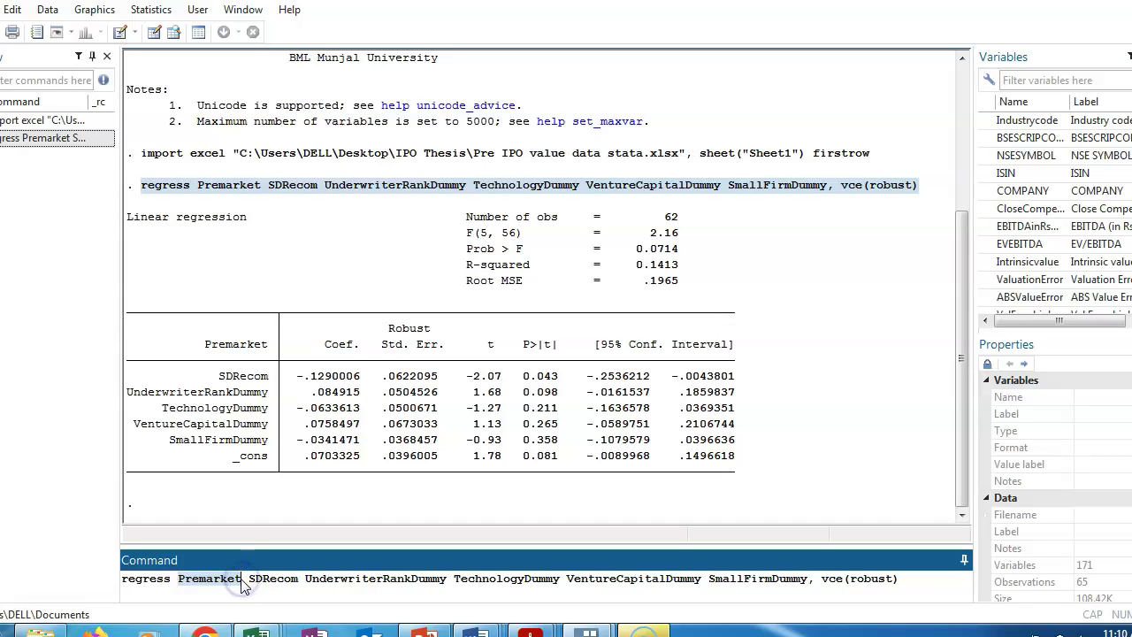
pyautogui.press('BackSpace')
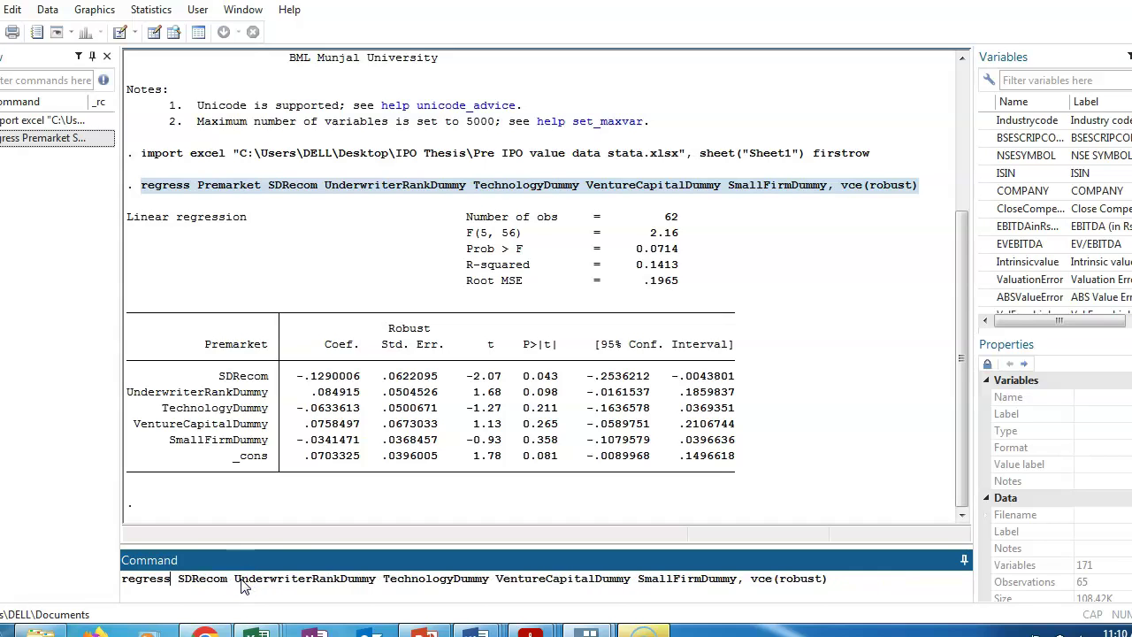
pyautogui.click(234, 579)
pyautogui.moveTo(178, 578); pyautogui.dragTo(225, 581)
pyautogui.click(232, 578)
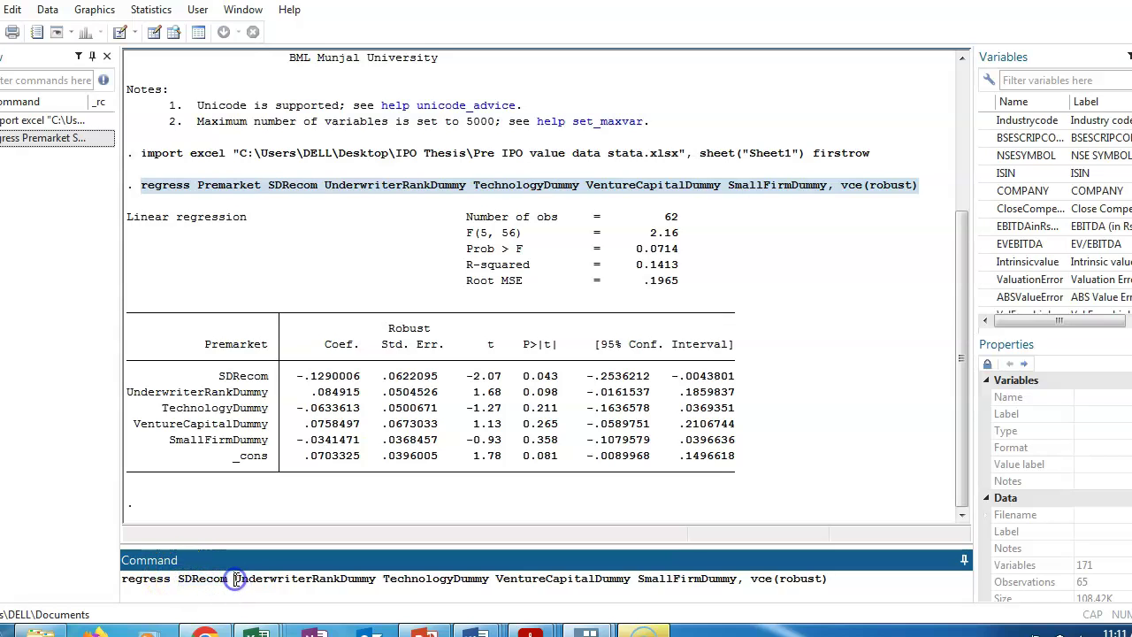
pyautogui.click(988, 282)
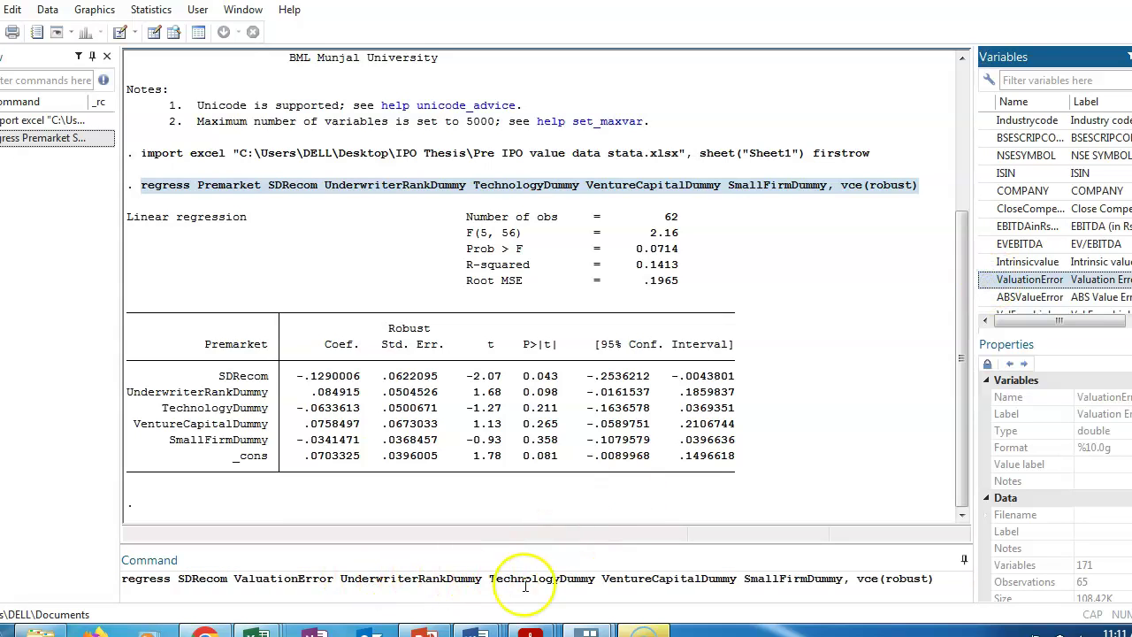
pyautogui.click(944, 584)
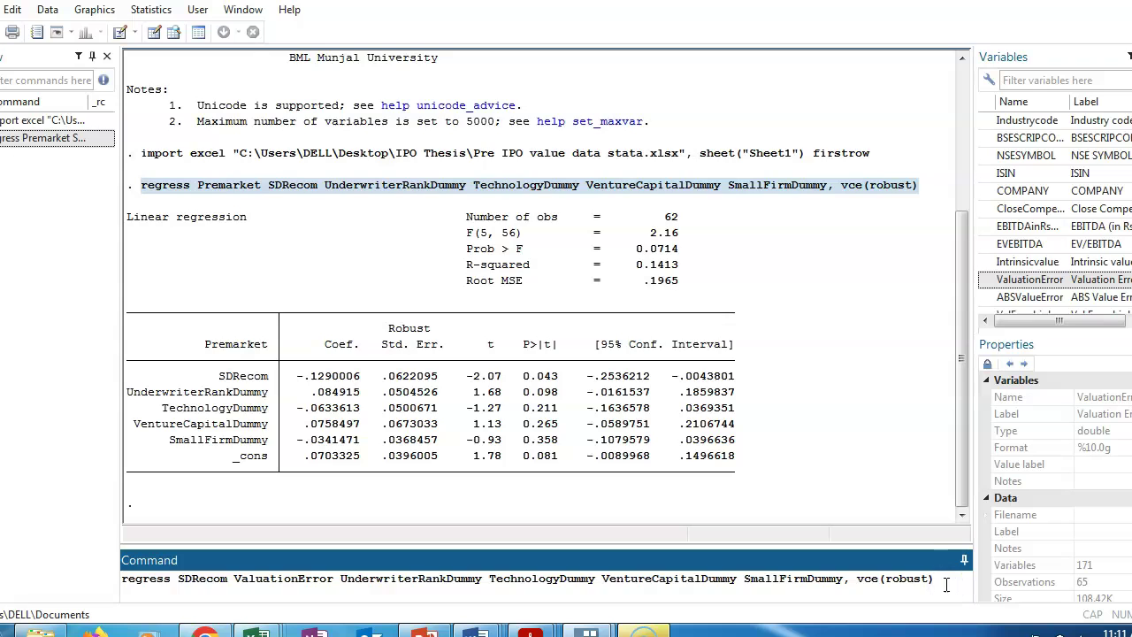
pyautogui.press('Return')
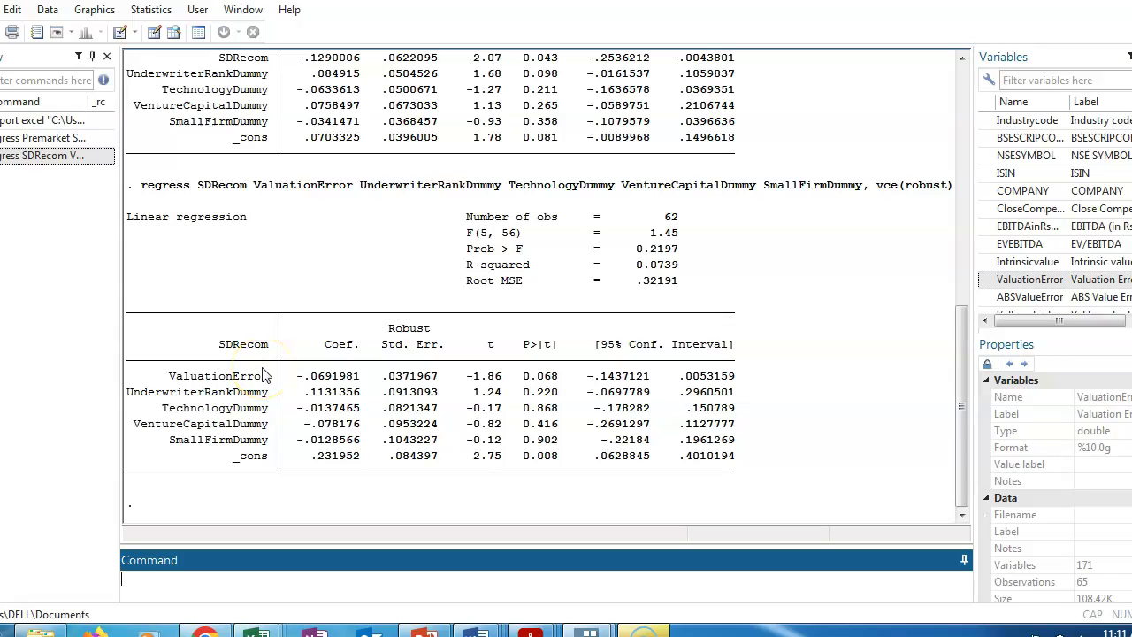
# Generate the fitted values of the SDRecom regression as a new variable SDRP with the predict command
pyautogui.click(192, 593)
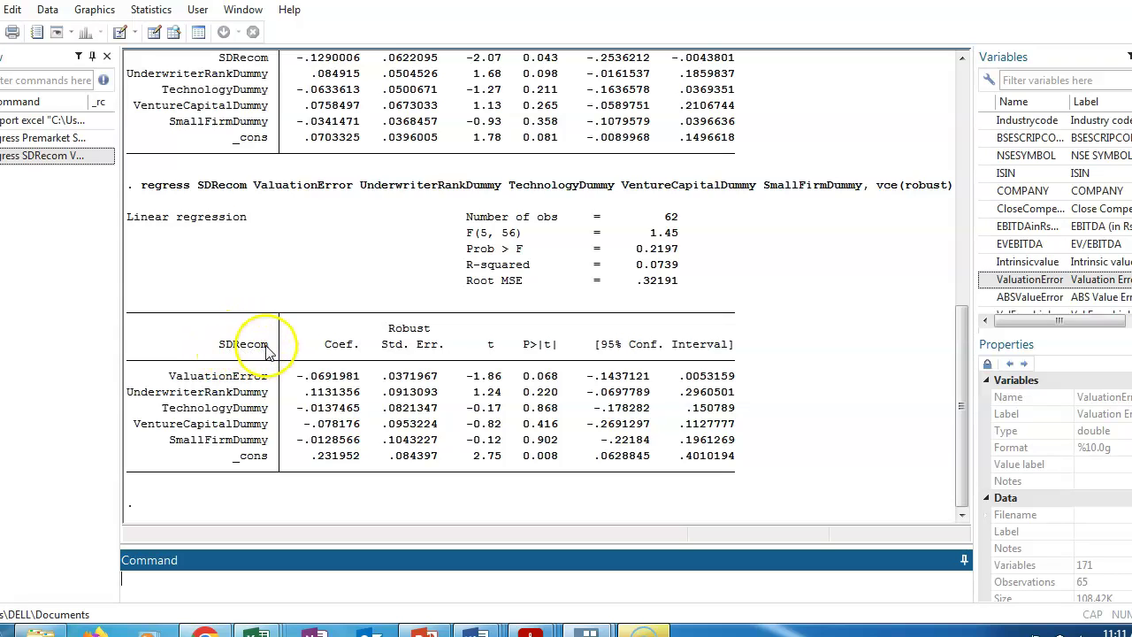
pyautogui.click(173, 584)
pyautogui.write('predict')
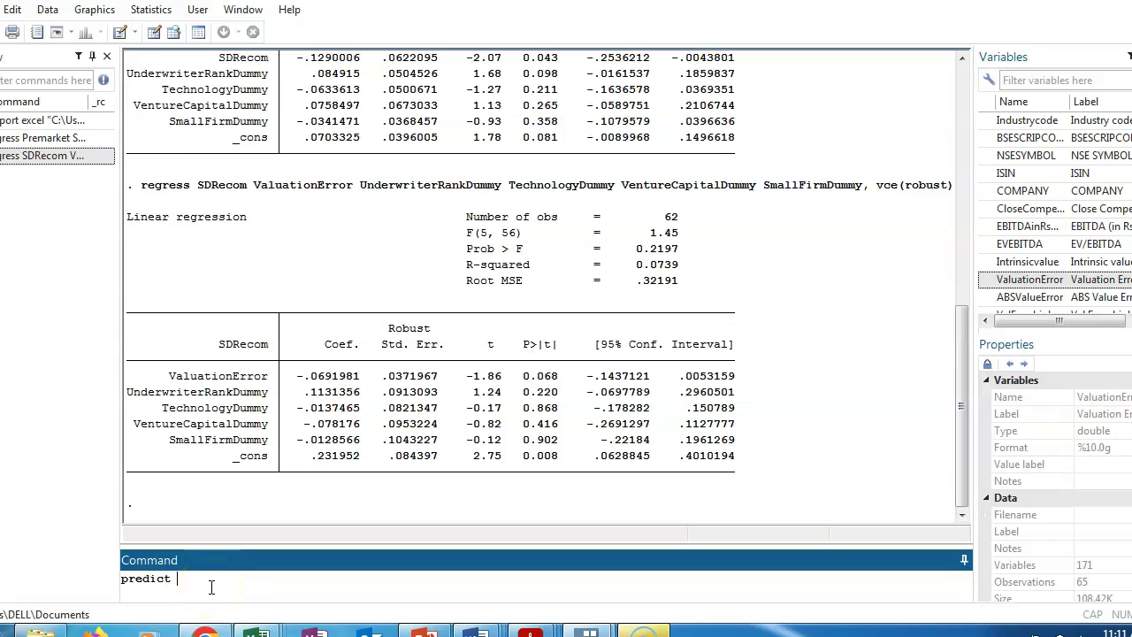
pyautogui.write('sd')
pyautogui.press('BackSpace')
pyautogui.press('BackSpace')
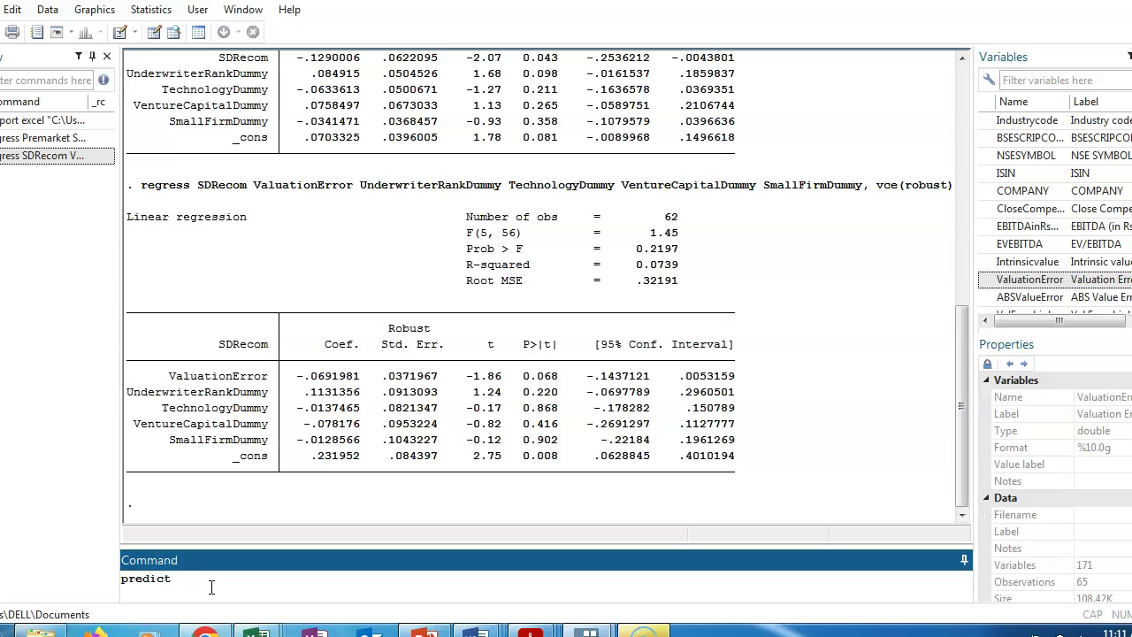
pyautogui.write('D')
pyautogui.write('RE')
pyautogui.press('Return')
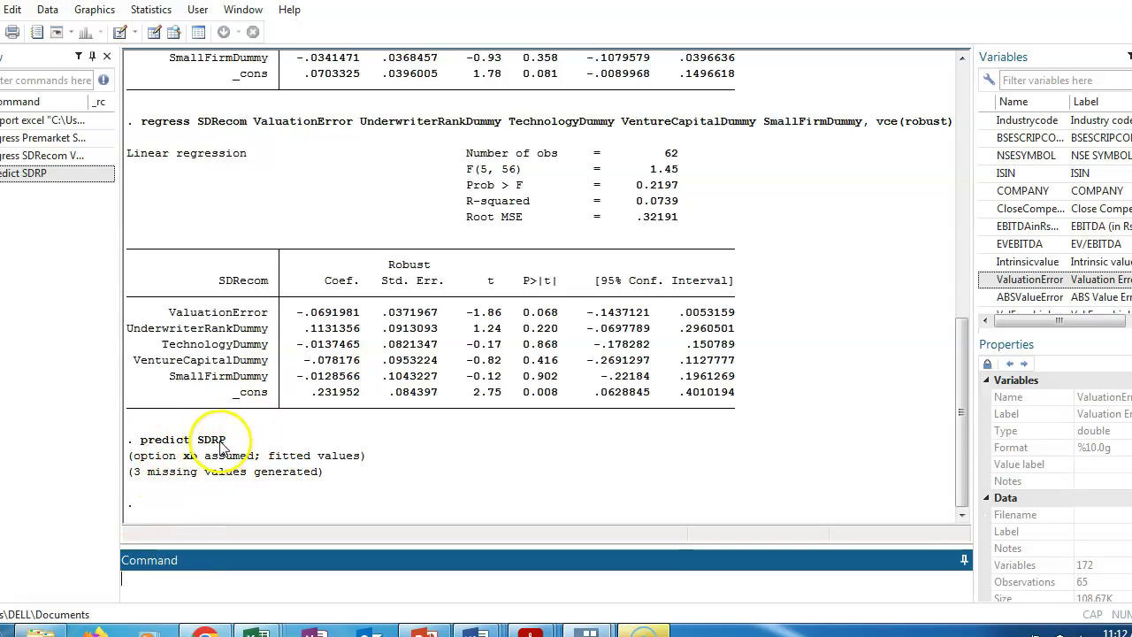
# Copy the executed command regress Premarket SDRP UnderwriterRankDummy SmallFirmDummy, vce(robust) from the results output into the command line
pyautogui.scroll(-20, 1119, 157)
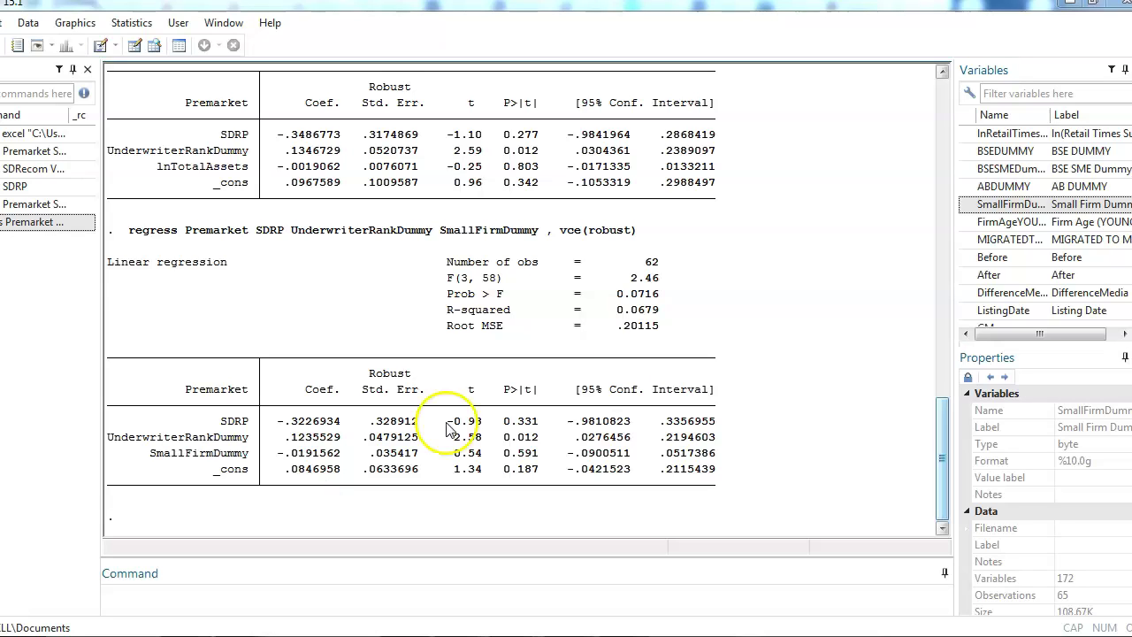
pyautogui.moveTo(941, 422); pyautogui.dragTo(965, 256)
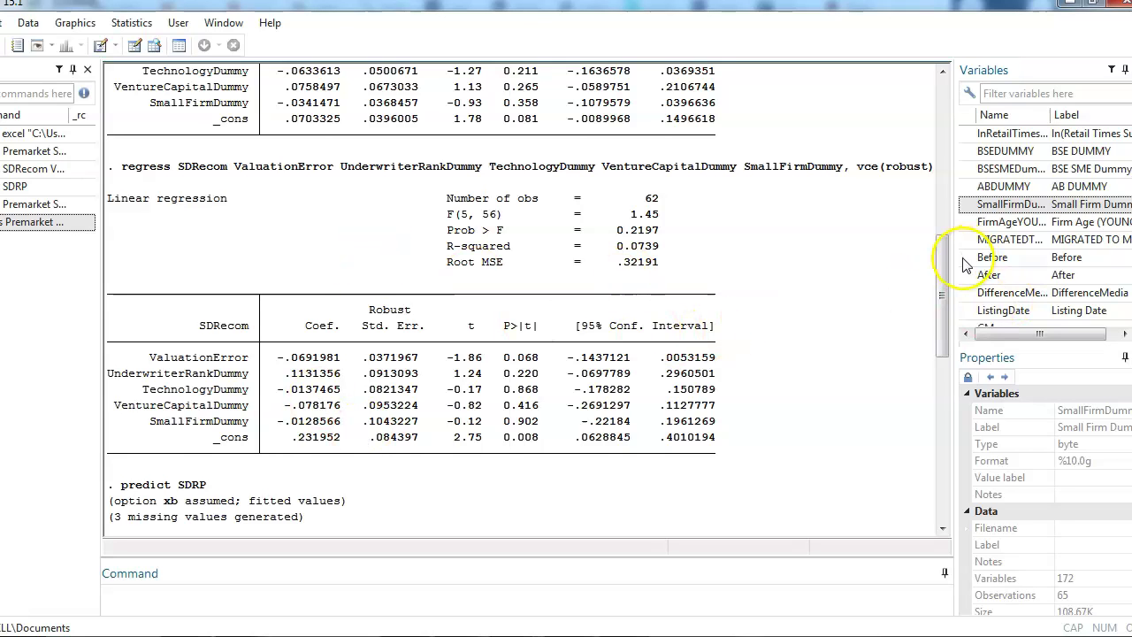
pyautogui.moveTo(942, 265); pyautogui.dragTo(947, 435)
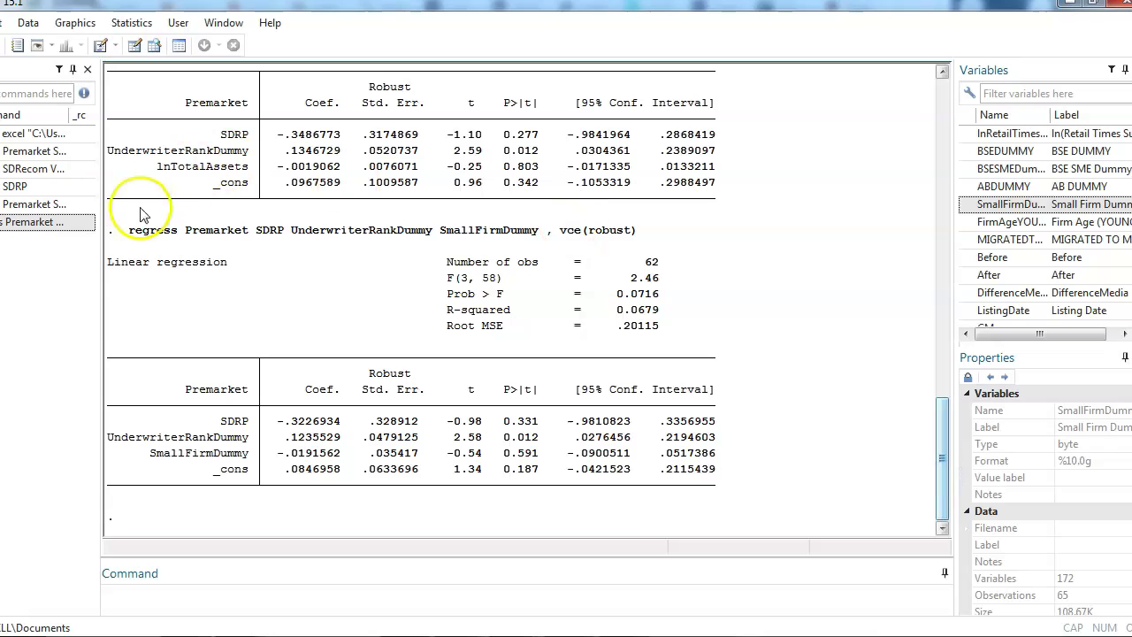
pyautogui.moveTo(124, 228); pyautogui.dragTo(638, 234)
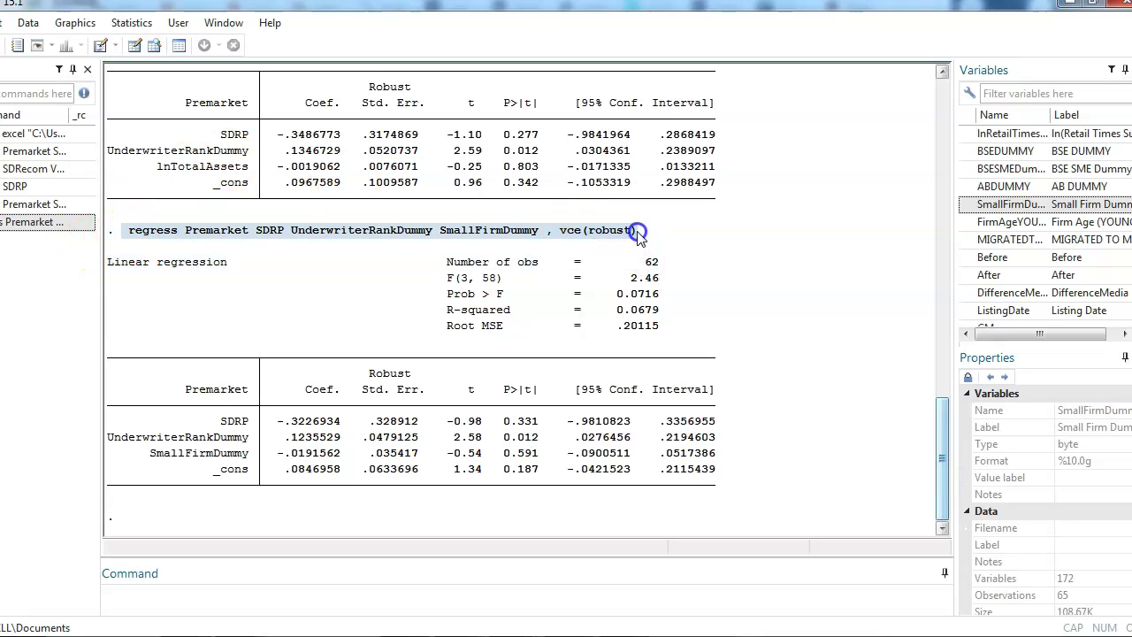
pyautogui.rightClick(637, 232)
pyautogui.click(644, 237)
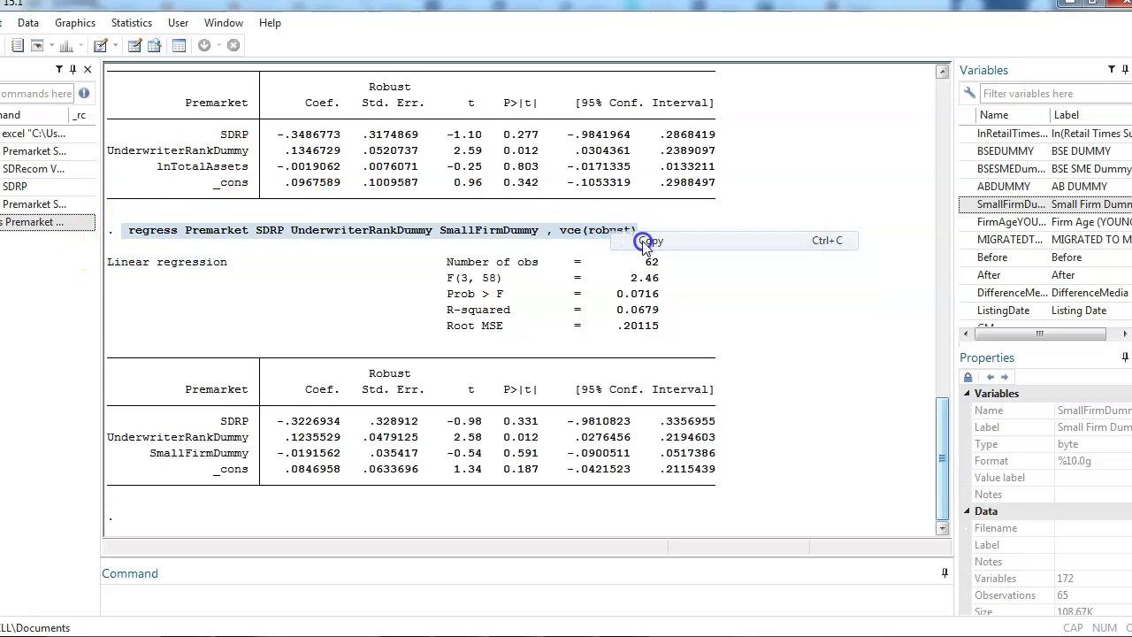
pyautogui.click(358, 607)
pyautogui.hotkey('ctrl', 'v')
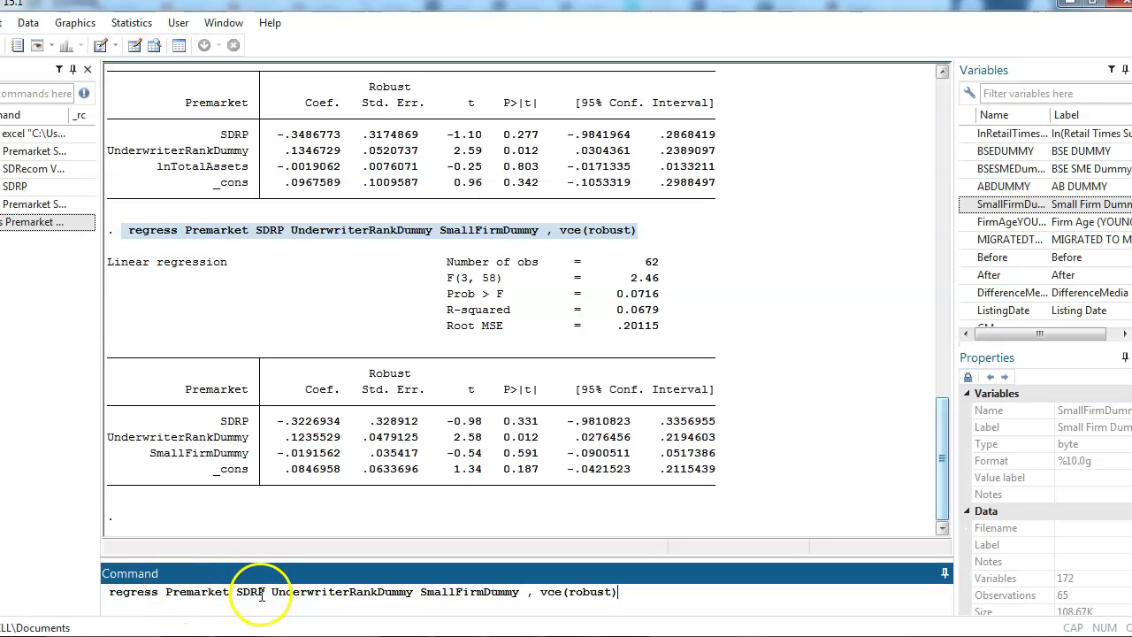
# Remove SmallFirmDummy from the copied command and run the robust regression of Premarket on SDRP and UnderwriterRankDummy
pyautogui.click(529, 591)
pyautogui.press('BackSpace')
pyautogui.press('BackSpace')
pyautogui.press('BackSpace')
pyautogui.press('BackSpace')
pyautogui.press('BackSpace')
pyautogui.press('BackSpace')
pyautogui.press('BackSpace')
pyautogui.press('BackSpace')
pyautogui.press('BackSpace')
pyautogui.press('BackSpace')
pyautogui.press('BackSpace')
pyautogui.press('BackSpace')
pyautogui.press('BackSpace')
pyautogui.press('BackSpace')
pyautogui.press('BackSpace')
pyautogui.press('BackSpace')
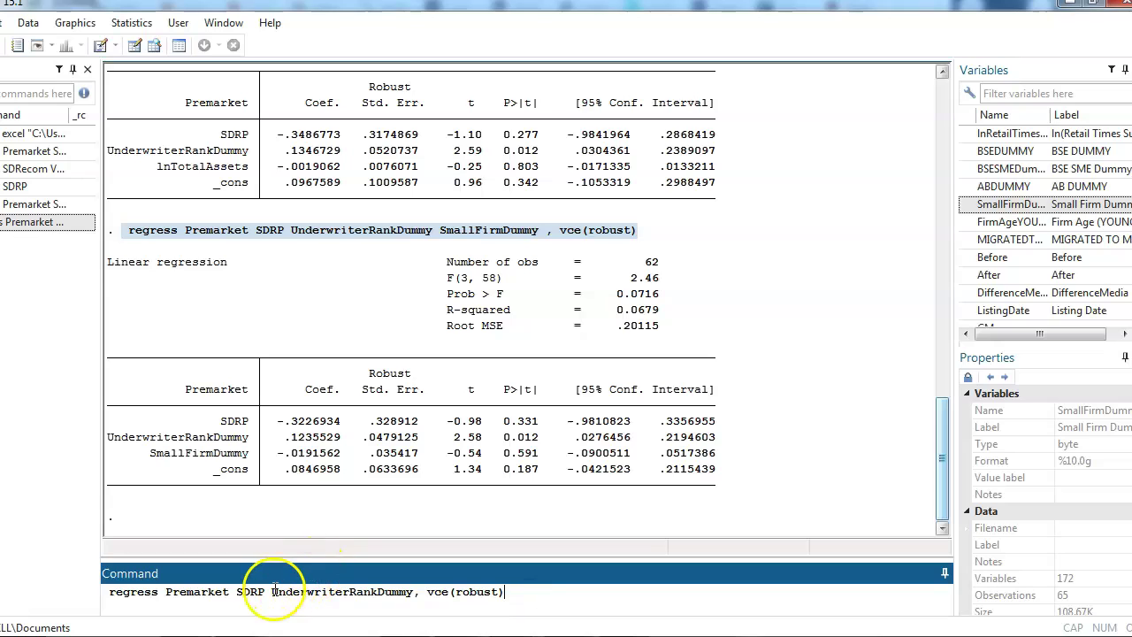
pyautogui.moveTo(272, 592); pyautogui.dragTo(431, 598)
pyautogui.click(505, 591)
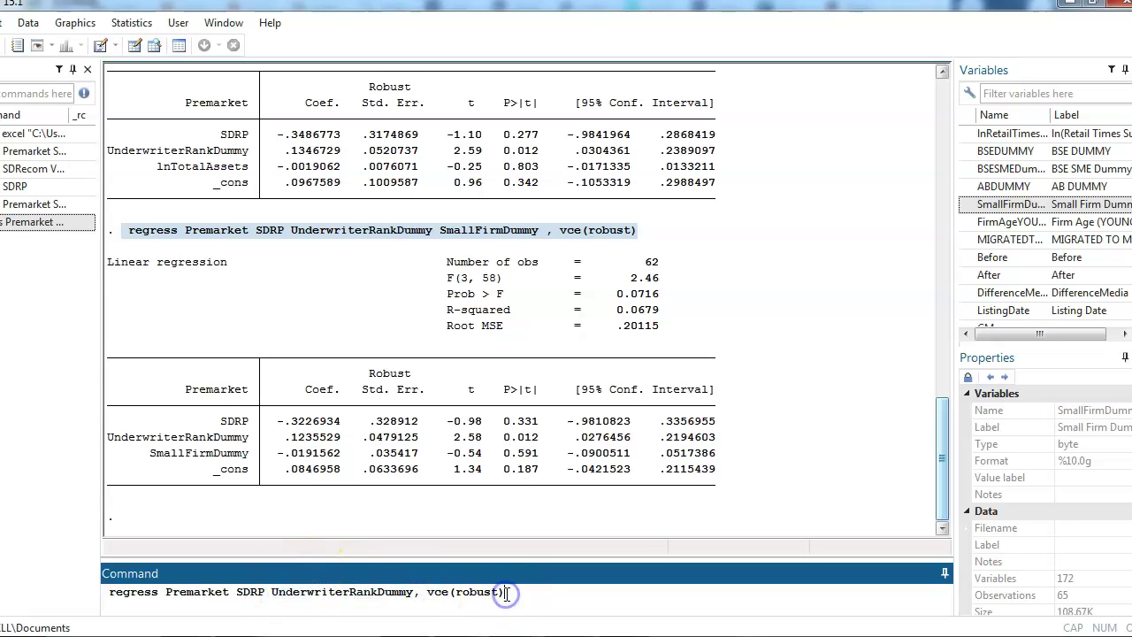
pyautogui.press('Return')
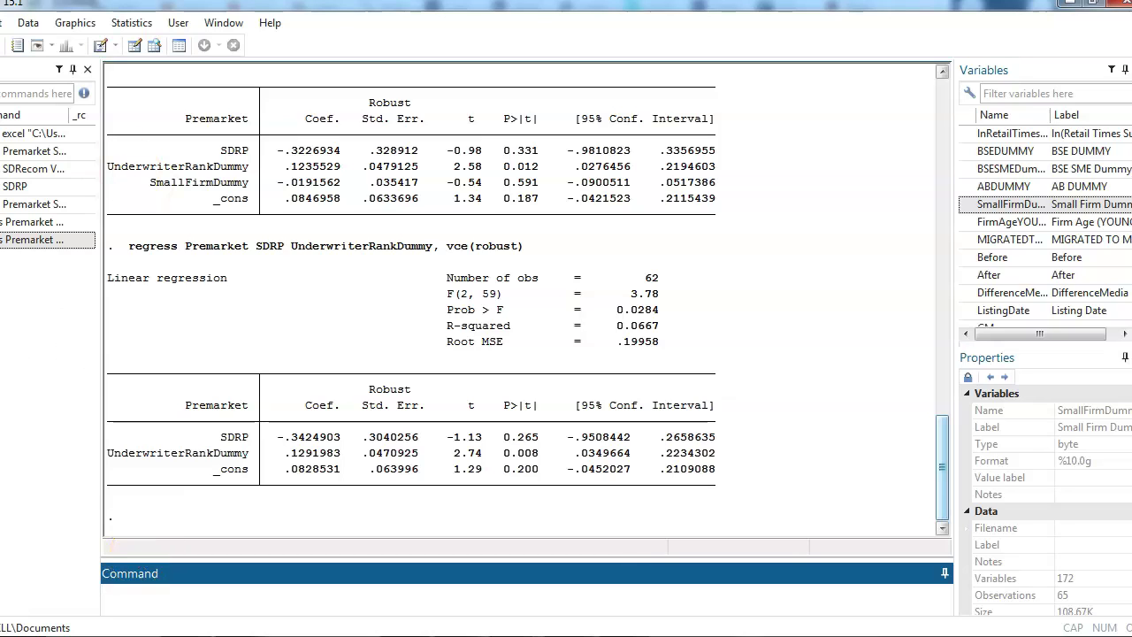
# Open the list of statistical procedures to choose another analysis
pyautogui.click(145, 21)
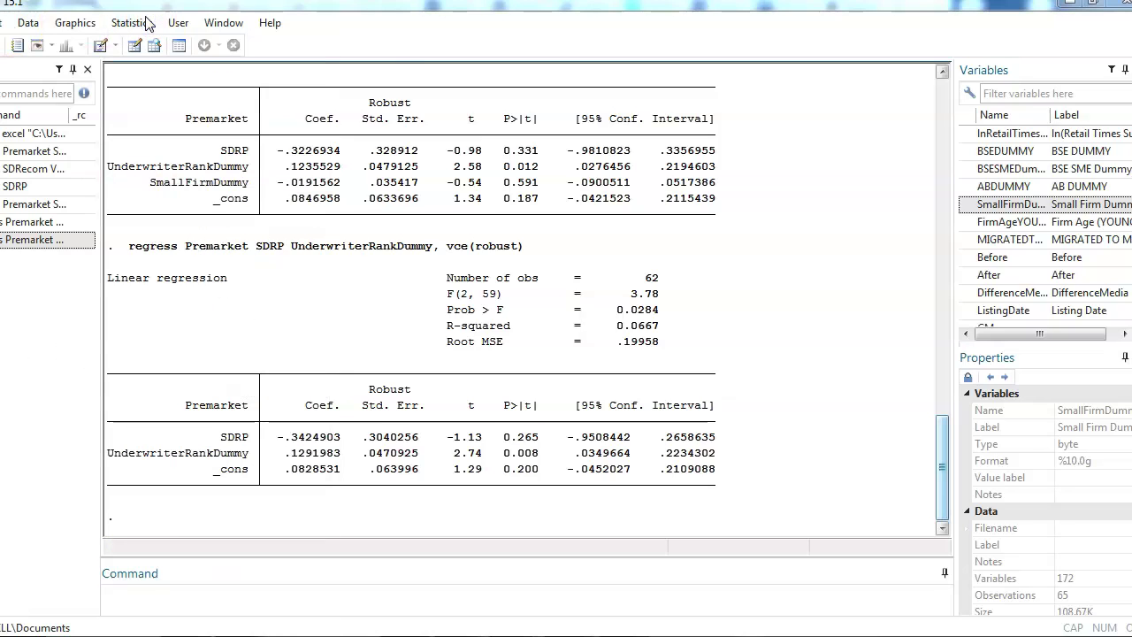